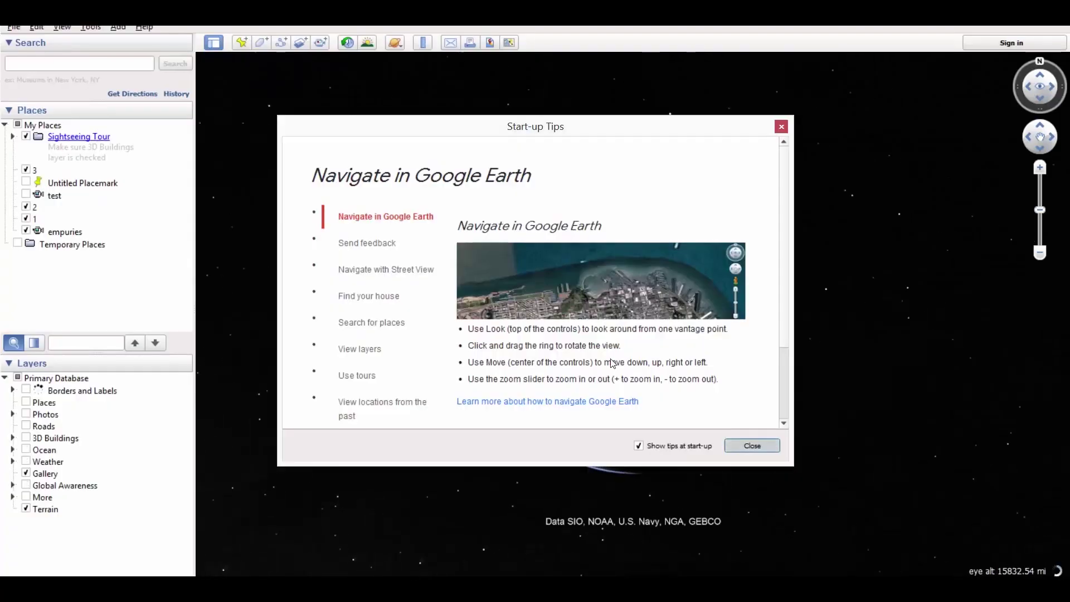
# Step: Dismiss the start-up tips and restore the program options to their defaults
pyautogui.click(749, 444)
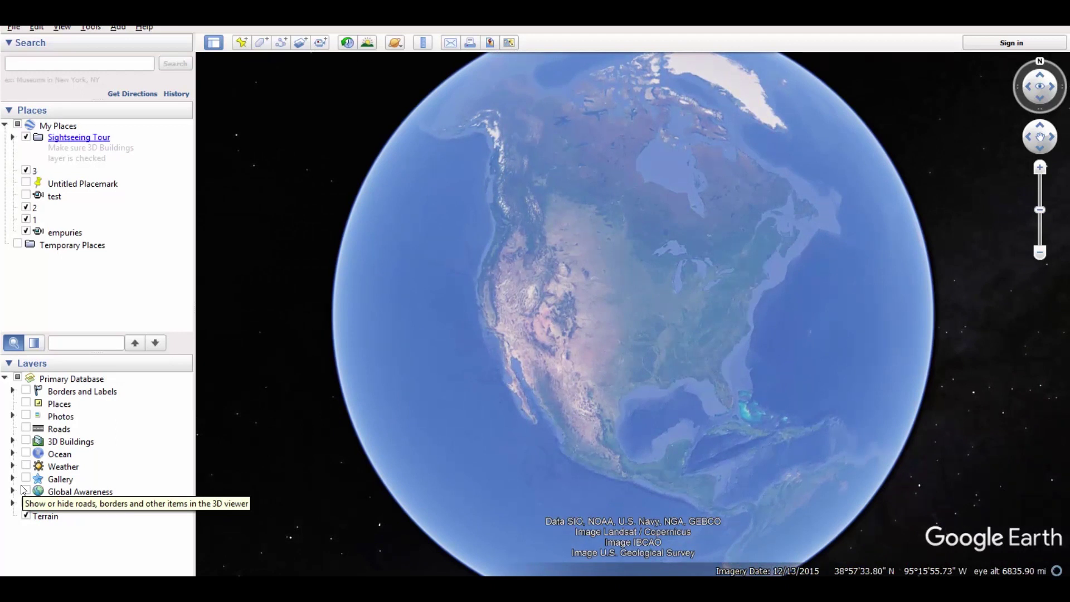
pyautogui.click(89, 27)
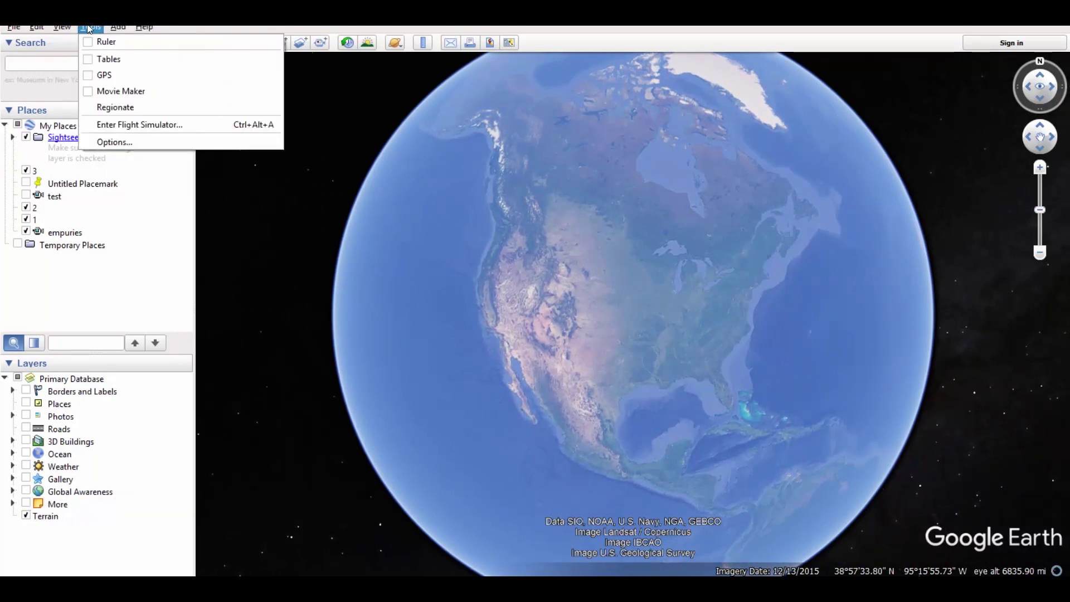
pyautogui.click(115, 141)
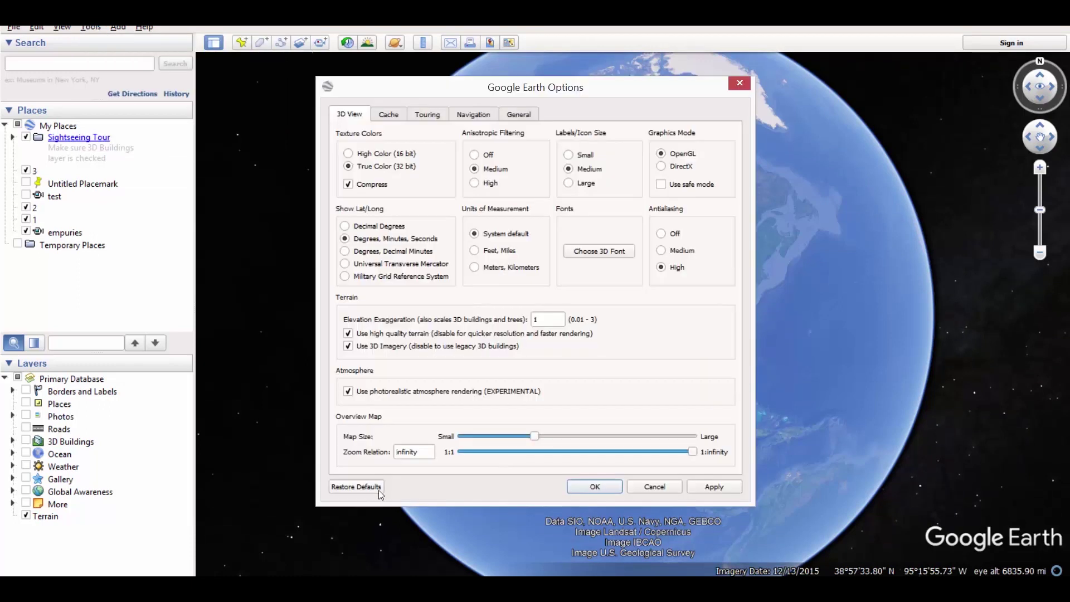
pyautogui.click(373, 488)
pyautogui.click(591, 486)
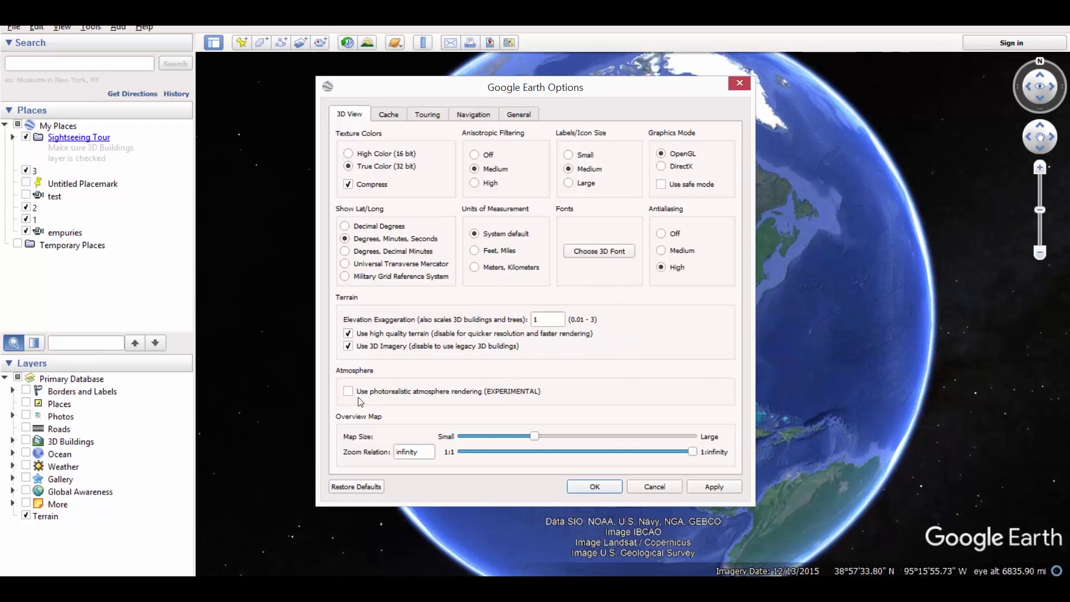
# Step: Enable photorealistic atmosphere rendering in the 3D view options and apply the settings
pyautogui.moveTo(505, 93); pyautogui.dragTo(676, 71)
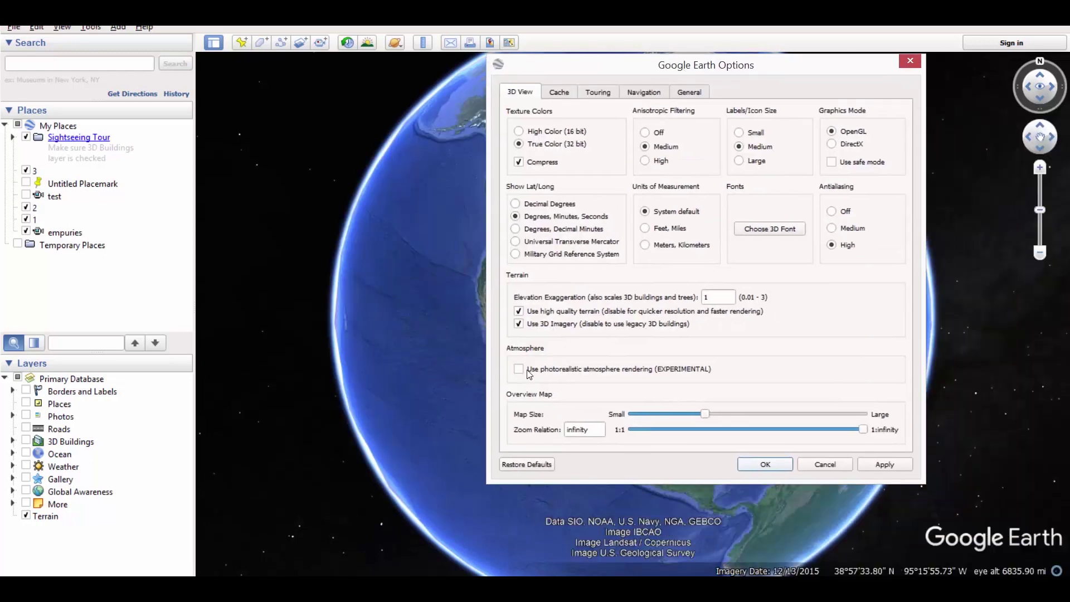
pyautogui.click(878, 461)
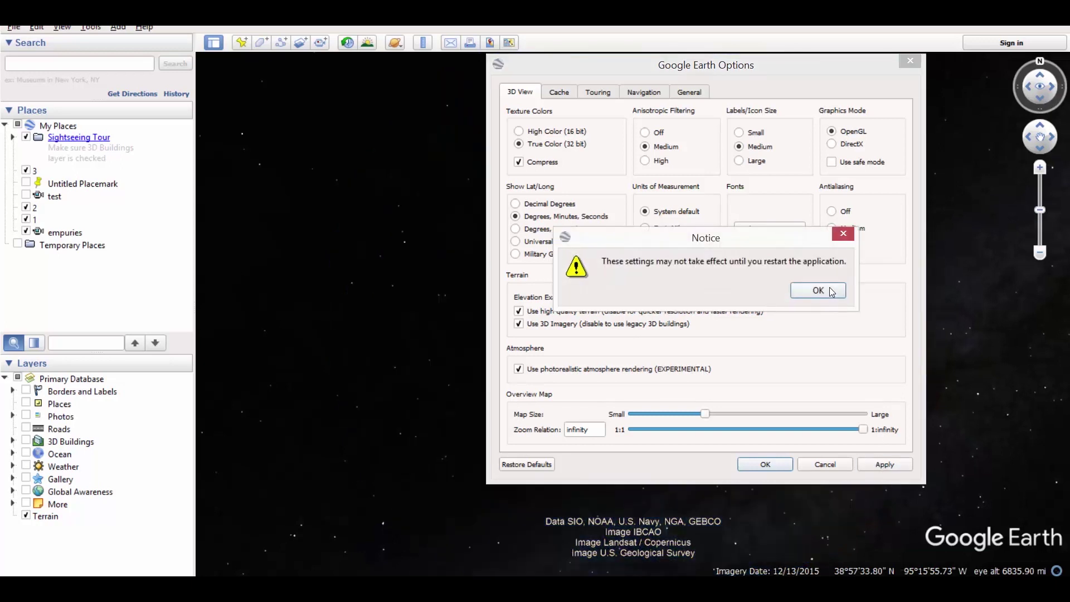
pyautogui.click(819, 290)
pyautogui.click(765, 465)
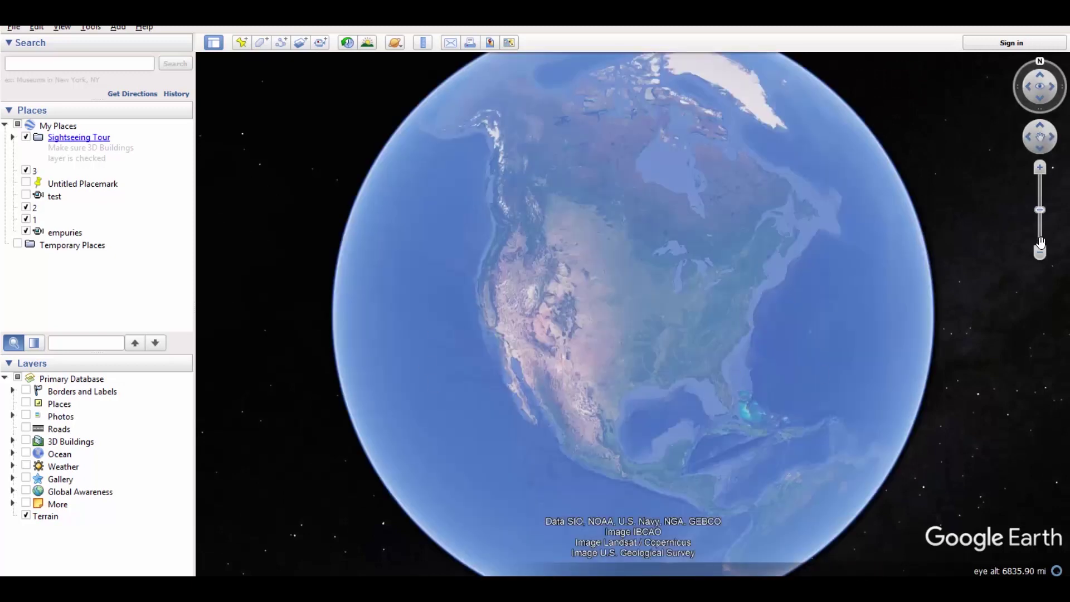
# Step: Add a placemark named Start at a zoomed-out view of the whole globe over North America
pyautogui.click(1040, 250)
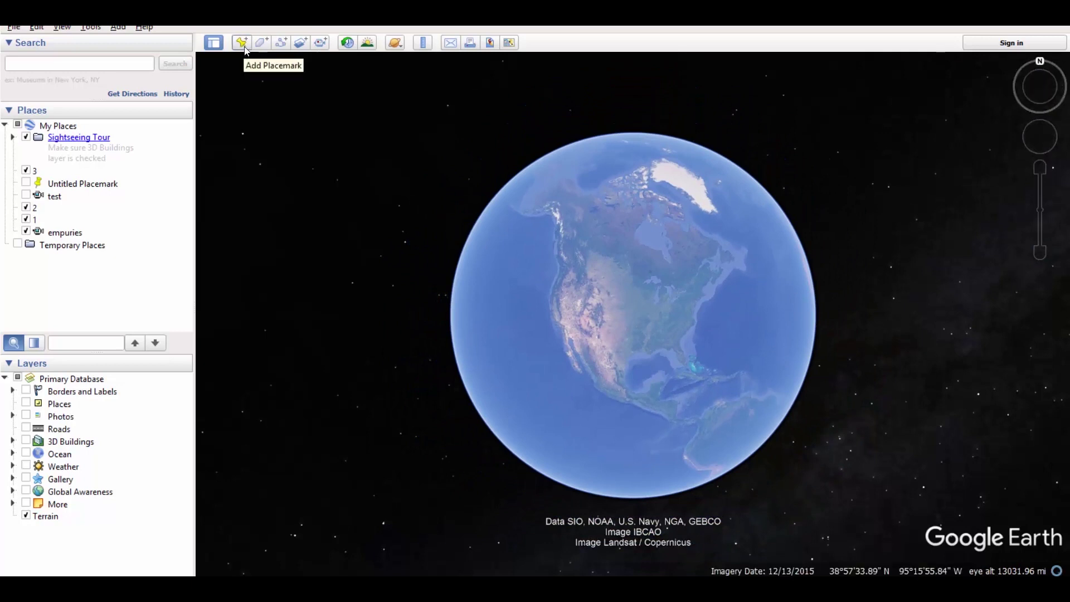
pyautogui.click(245, 49)
pyautogui.click(184, 286)
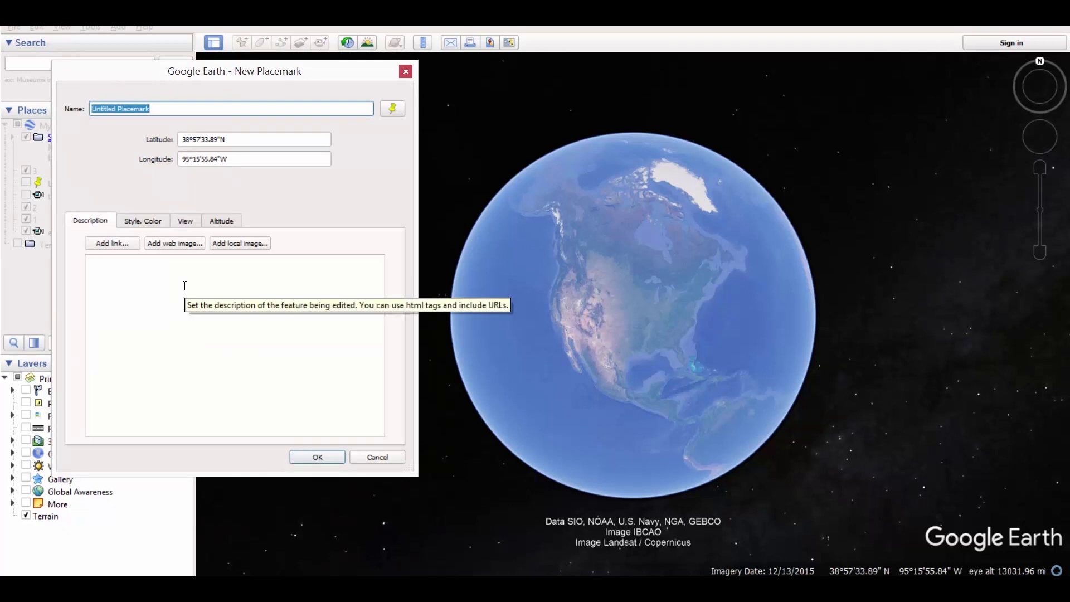
pyautogui.write('Start')
pyautogui.press('Return')
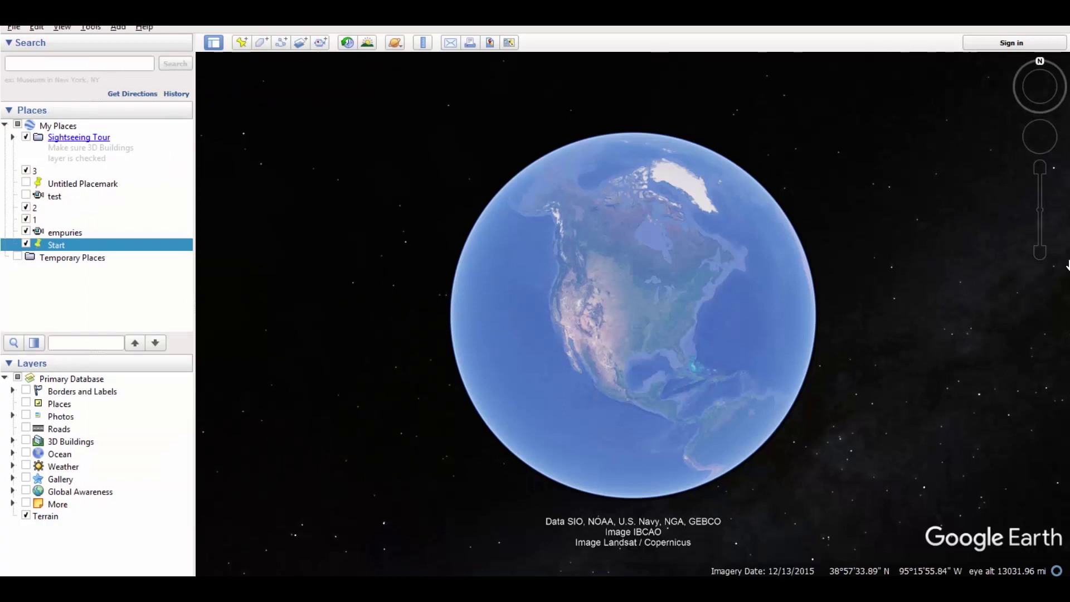
# Step: Hide the Start placemark by setting both its label opacity and its icon opacity to 0%
pyautogui.scroll(10, 834, 136)
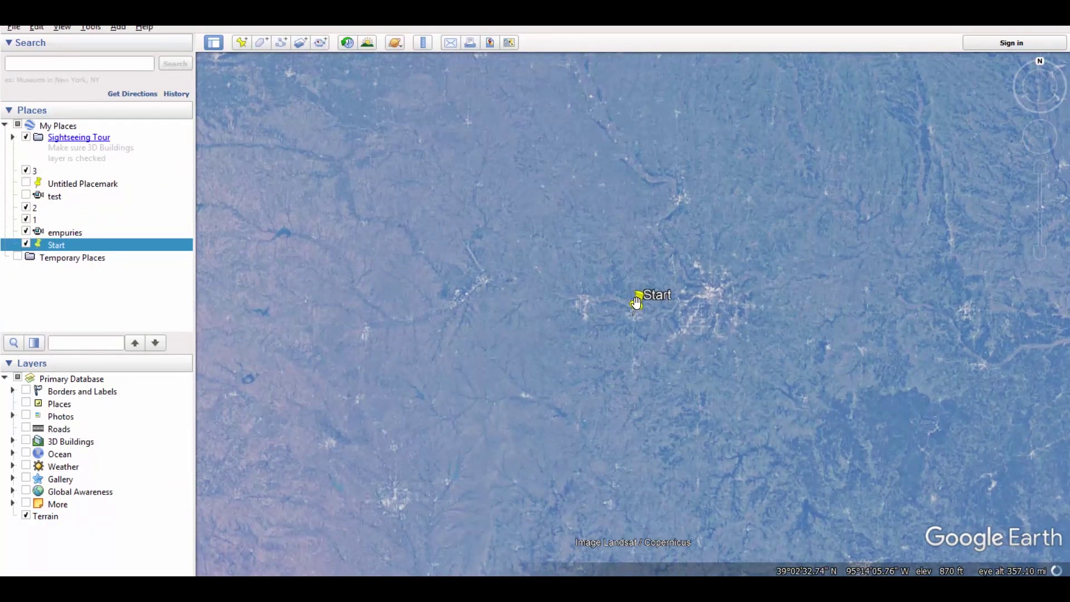
pyautogui.rightClick(636, 303)
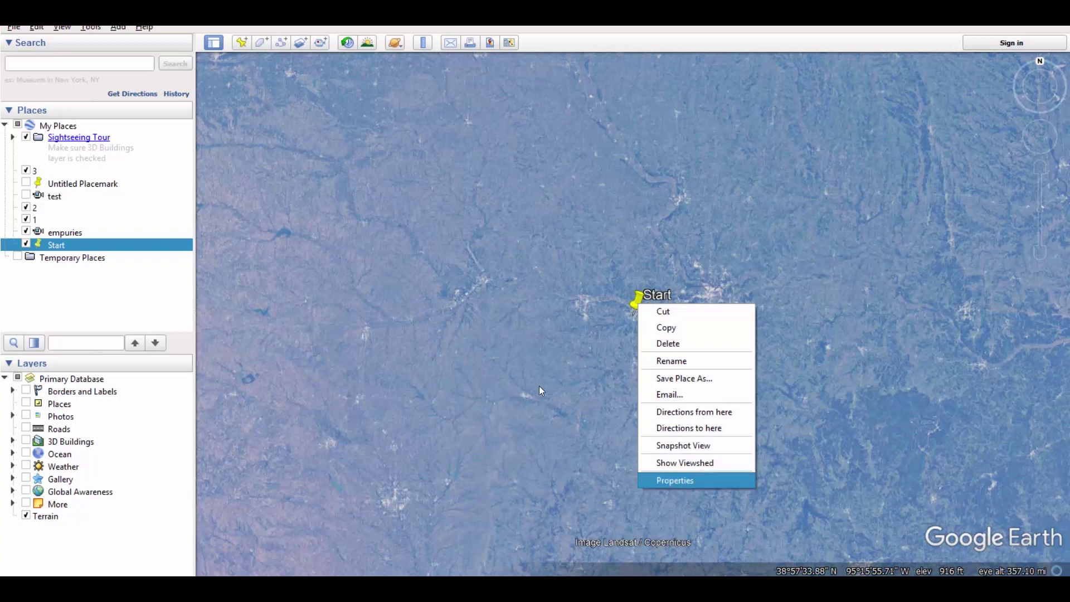
pyautogui.press('Return')
pyautogui.click(143, 220)
pyautogui.doubleClick(258, 269)
pyautogui.write('0')
pyautogui.doubleClick(245, 318)
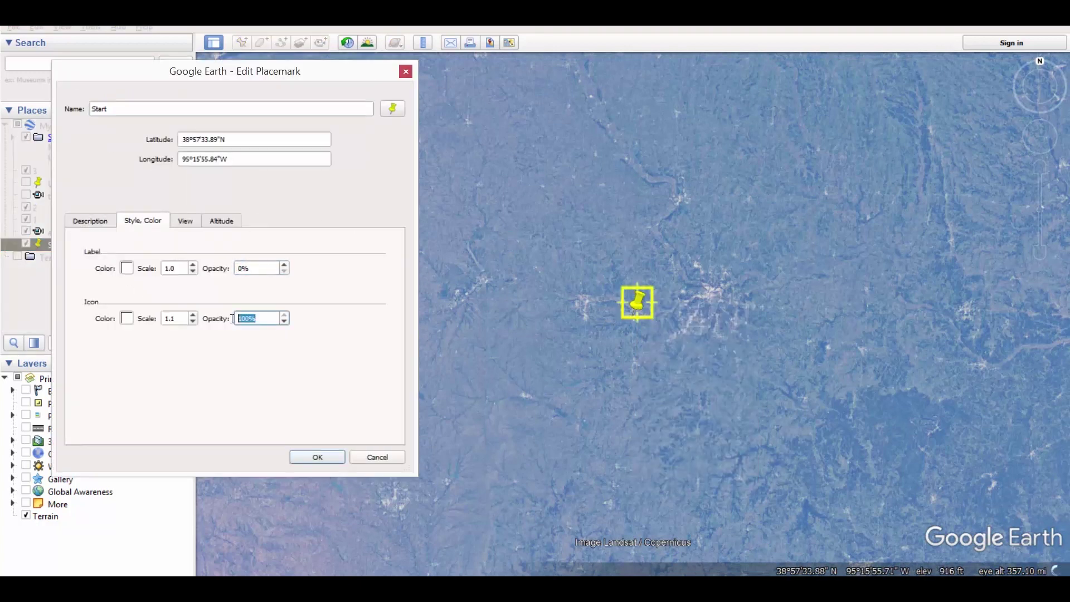
pyautogui.write('0')
pyautogui.click(314, 457)
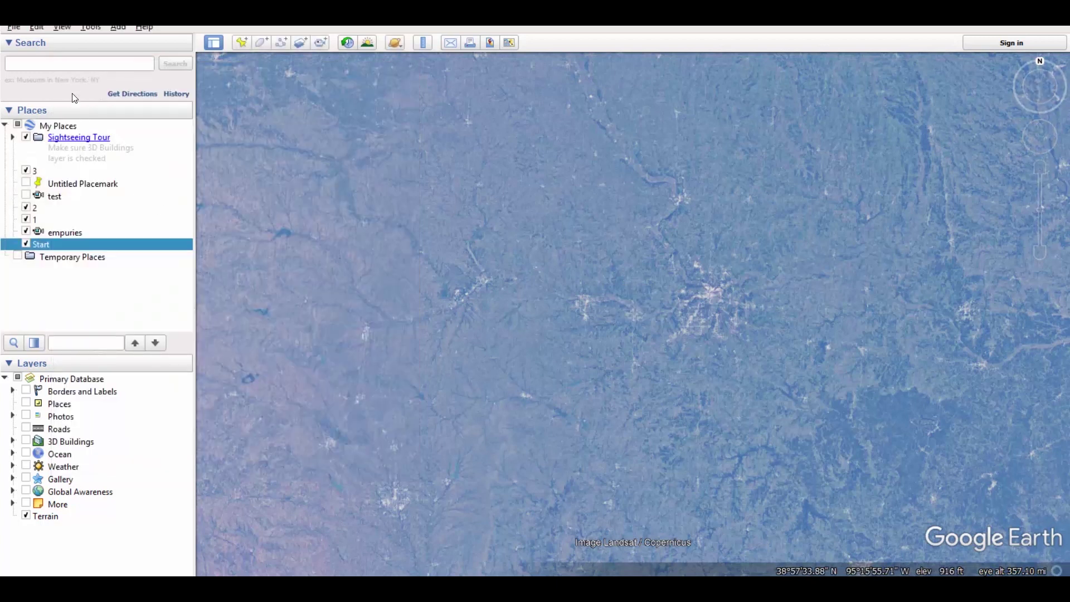
# Step: Search for Empuries and fly to the suggested "Empuries, Ruines D'emp." location
pyautogui.click(77, 65)
pyautogui.write('Em')
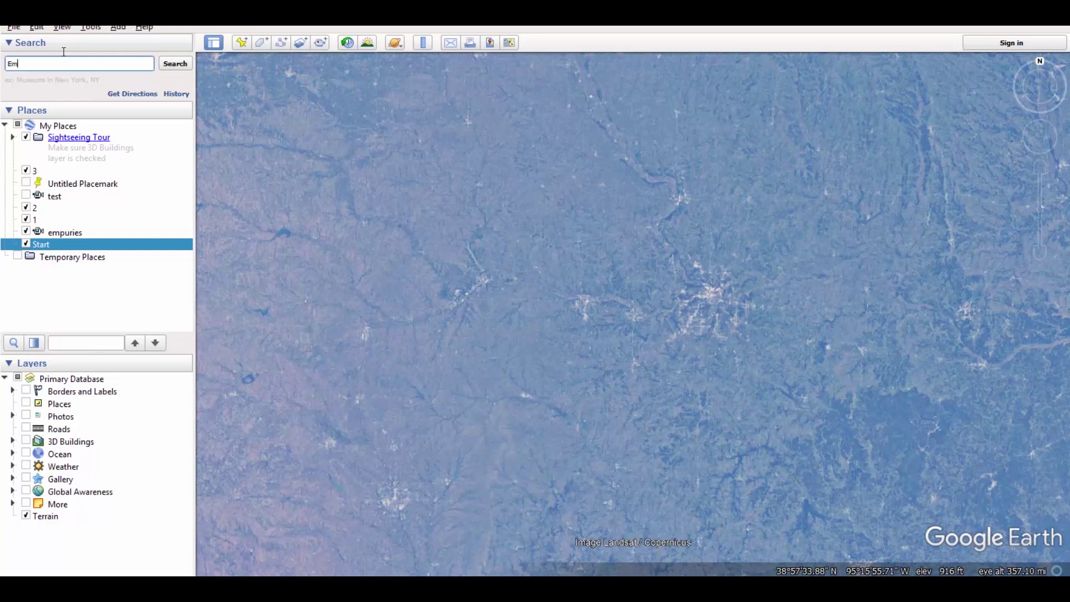
pyautogui.write('puries')
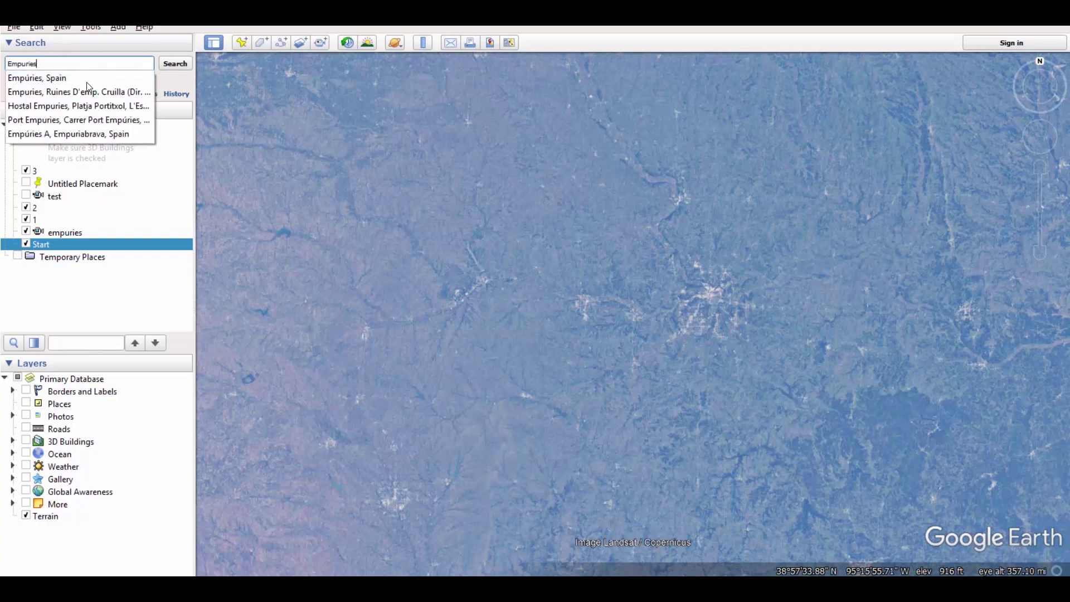
pyautogui.click(82, 96)
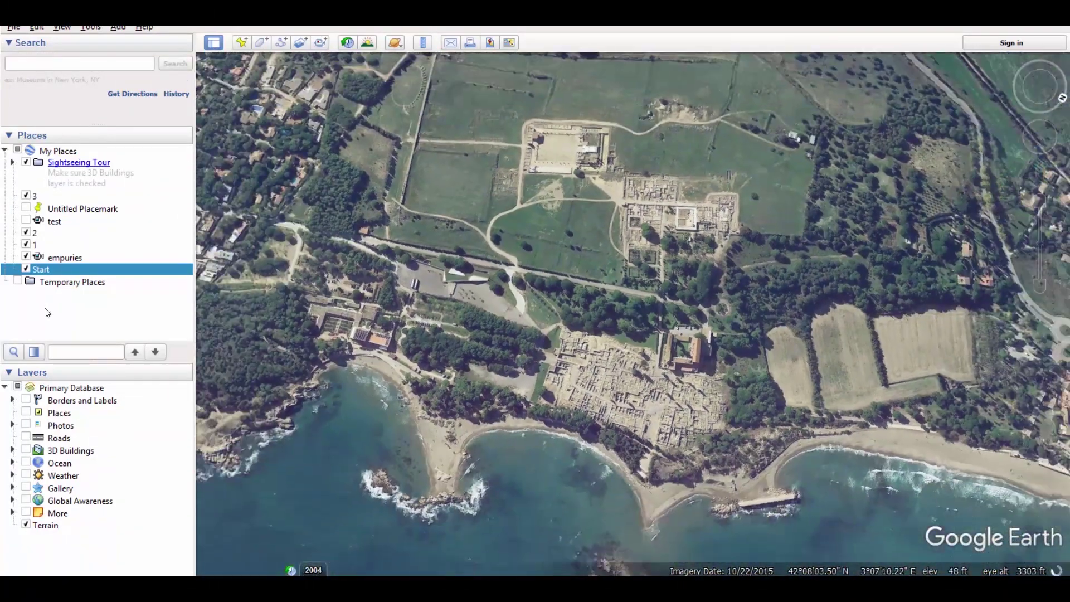
# Step: Add a placemark named midpoint at the overhead view of the Empuries ruins
pyautogui.click(243, 42)
pyautogui.write('m')
pyautogui.press('Return')
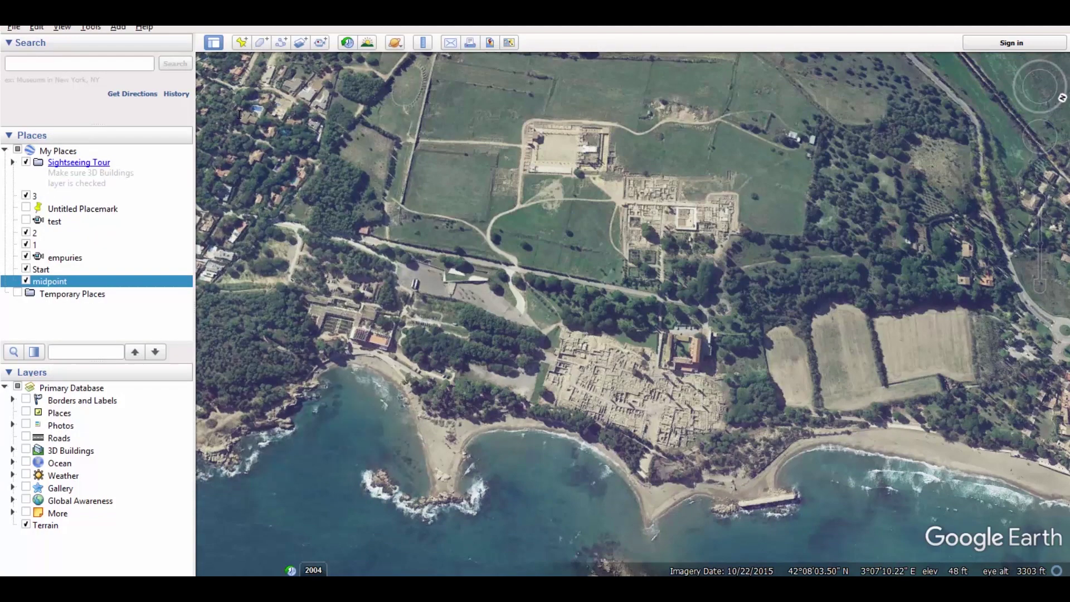
# Step: Add a placemark named Final point at a low, tilted view over the ruins with the horizon in sight
pyautogui.scroll(5, 633, 306)
pyautogui.moveTo(666, 453); pyautogui.dragTo(643, 565)
pyautogui.scroll(3, 831, 164)
pyautogui.moveTo(719, 162); pyautogui.dragTo(833, 346)
pyautogui.moveTo(832, 62); pyautogui.dragTo(831, 211, button='middle')
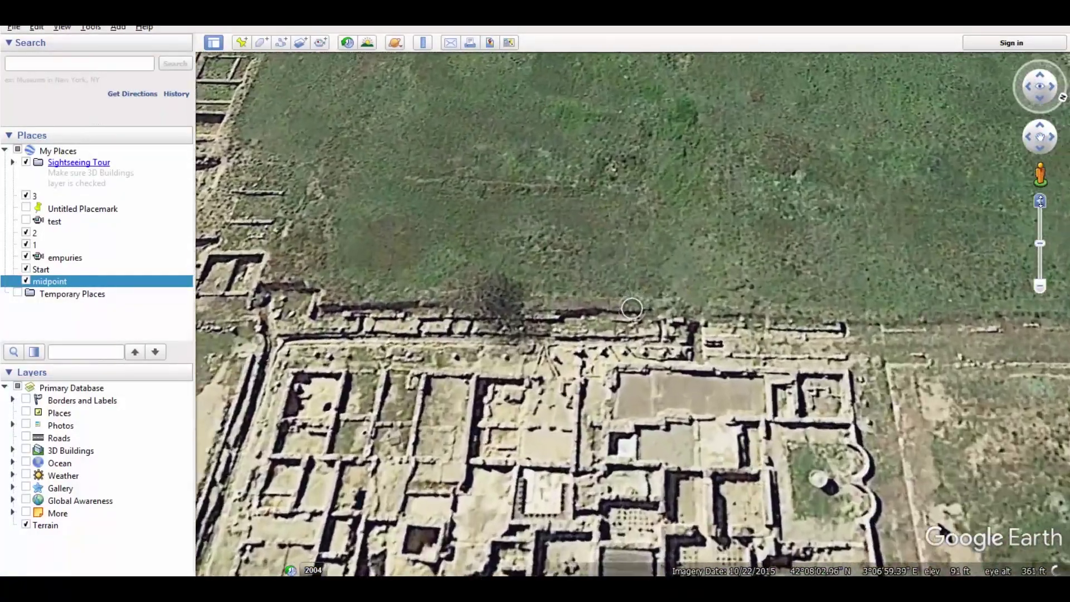
pyautogui.click(1040, 75)
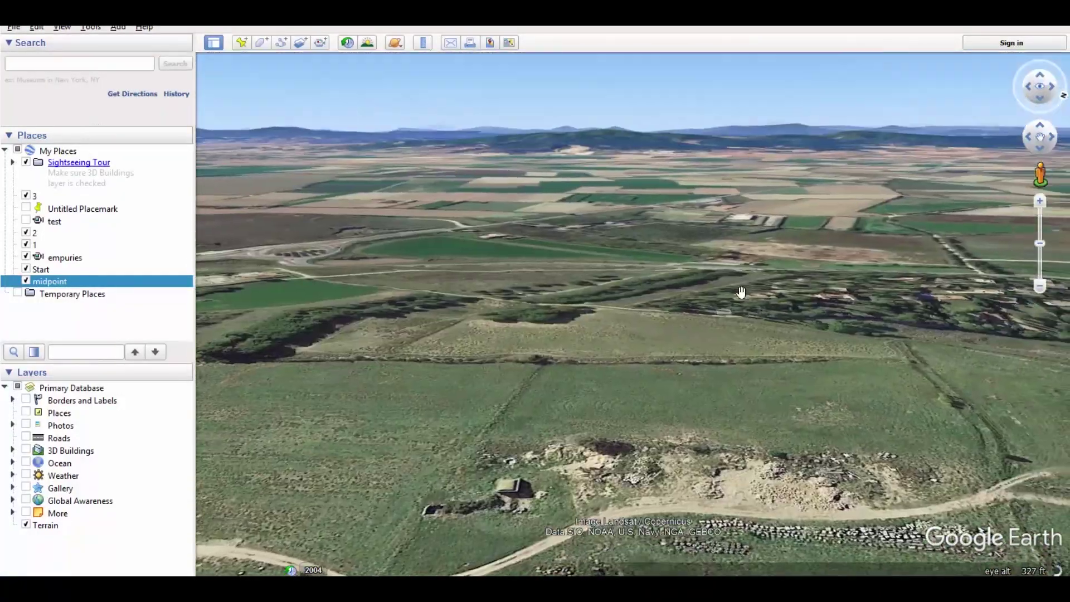
pyautogui.moveTo(741, 292); pyautogui.dragTo(736, 234)
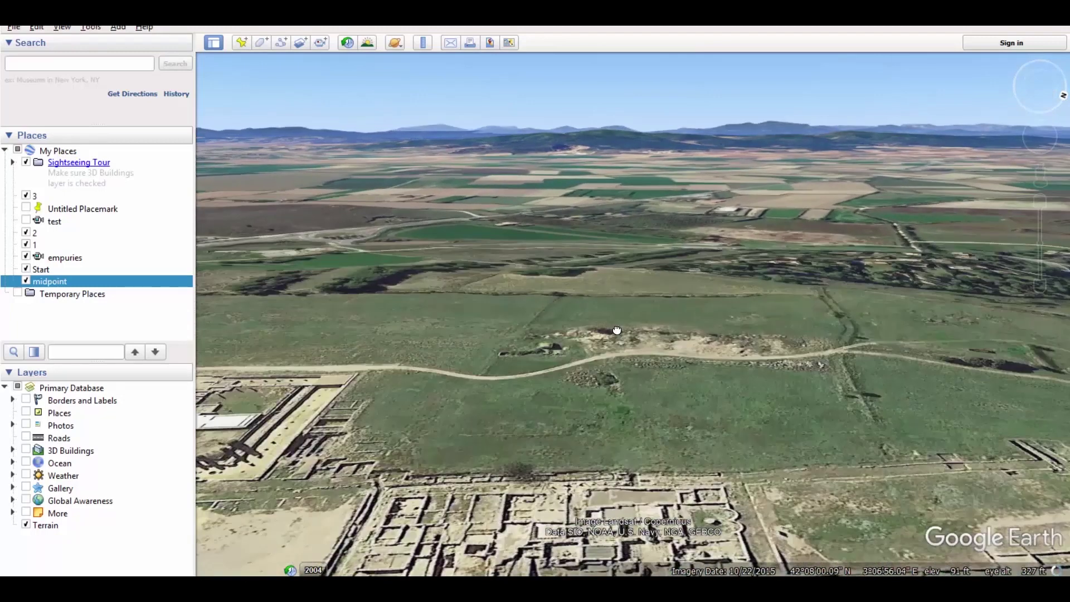
pyautogui.click(1040, 139)
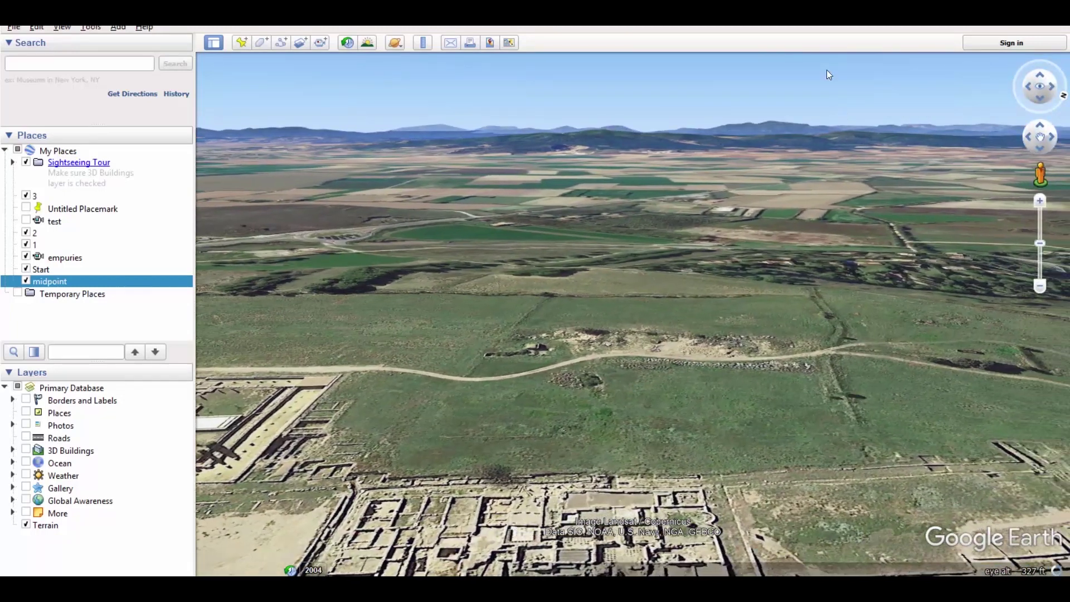
pyautogui.click(242, 44)
pyautogui.write('Final point')
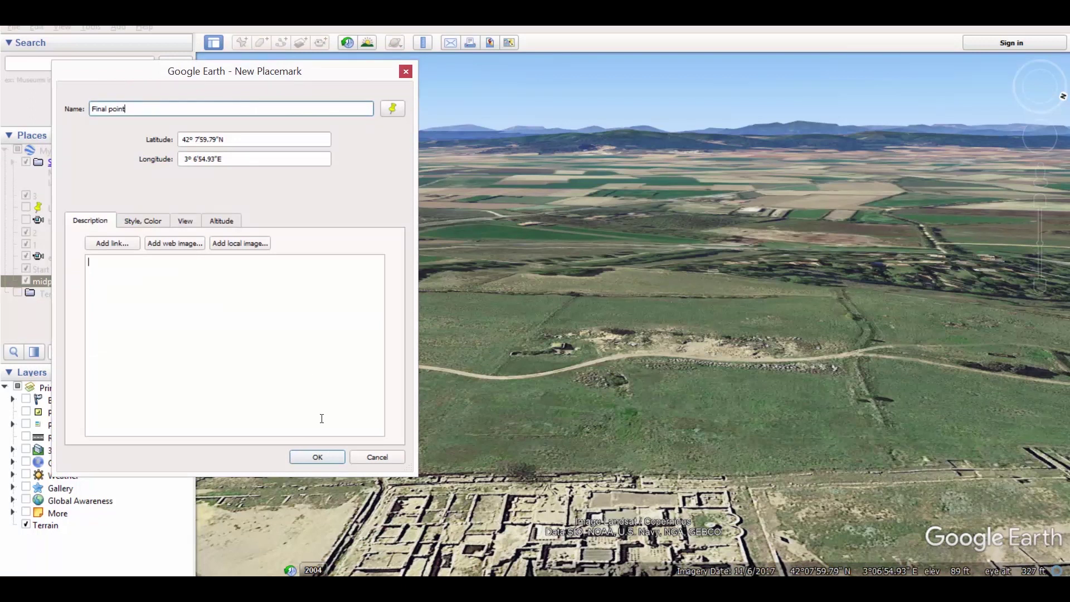
pyautogui.click(317, 457)
# Step: Open the tour recorder, fly to the Start placemark and rotate the globe to show Europe and Africa
pyautogui.click(320, 43)
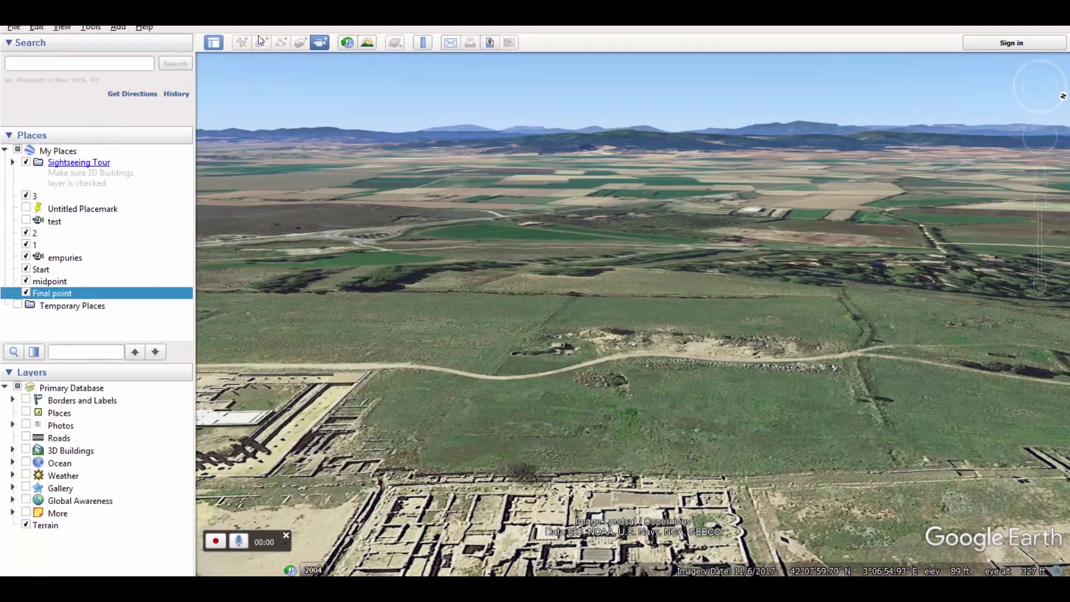
pyautogui.doubleClick(41, 270)
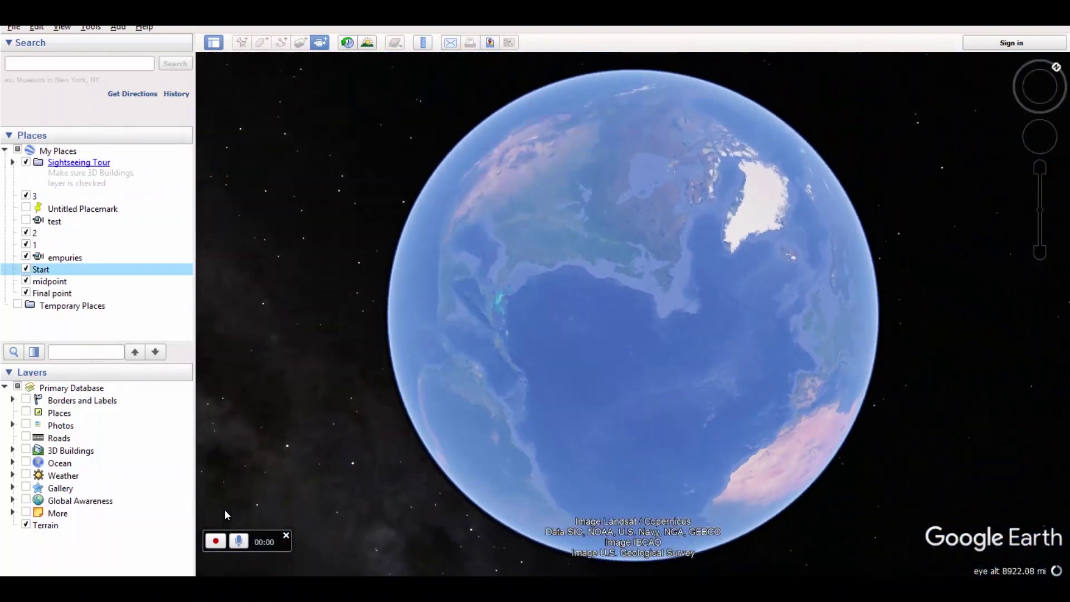
pyautogui.moveTo(806, 330); pyautogui.dragTo(495, 345)
pyautogui.moveTo(783, 279); pyautogui.dragTo(563, 361)
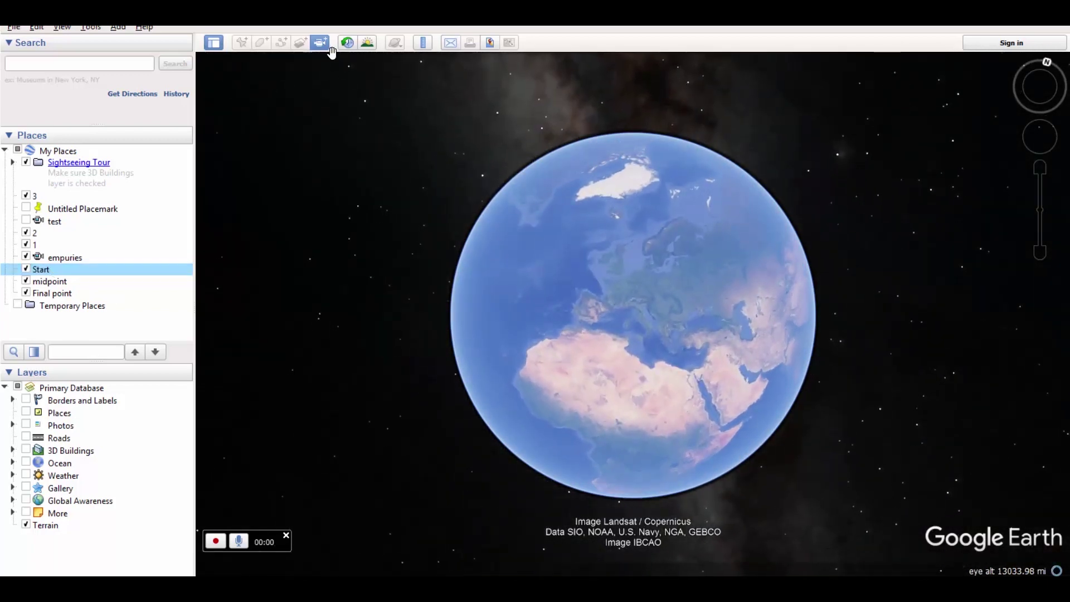
# Step: Delete the Start placemark and bring it back at the end of My Places
pyautogui.rightClick(55, 269)
pyautogui.click(84, 325)
pyautogui.press('Return')
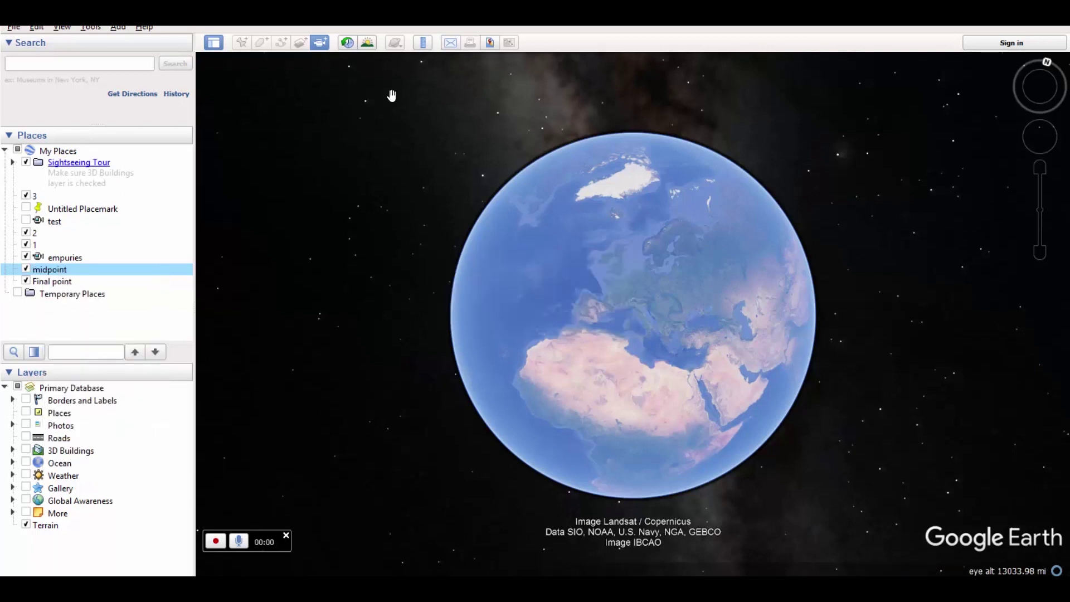
pyautogui.hotkey('ctrl', 'z')
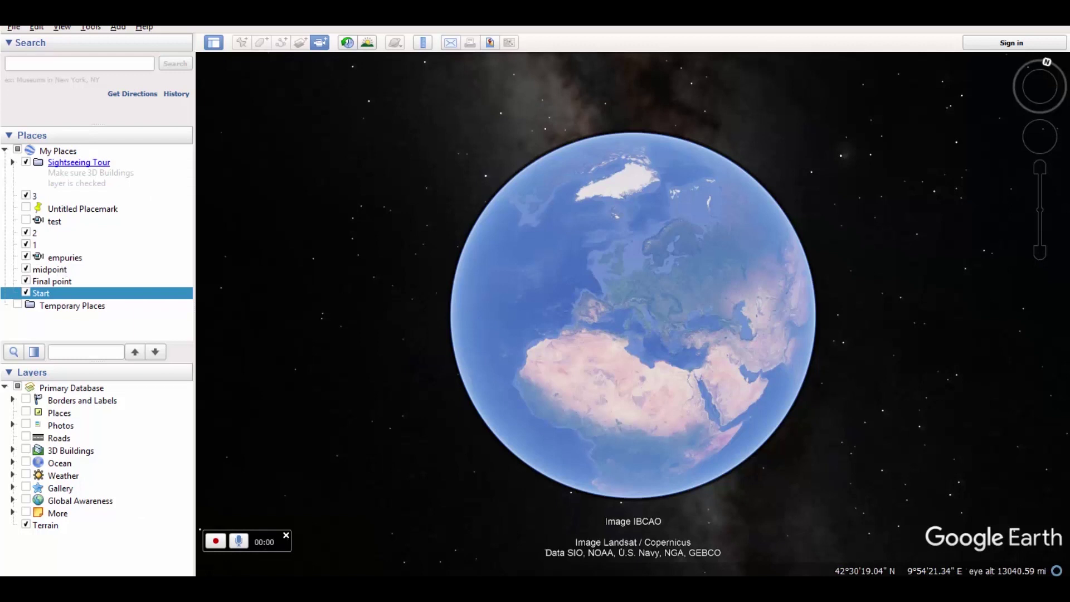
# Step: Record a tour that flies from the globe view to midpoint and on to Final point
pyautogui.click(216, 540)
pyautogui.doubleClick(52, 271)
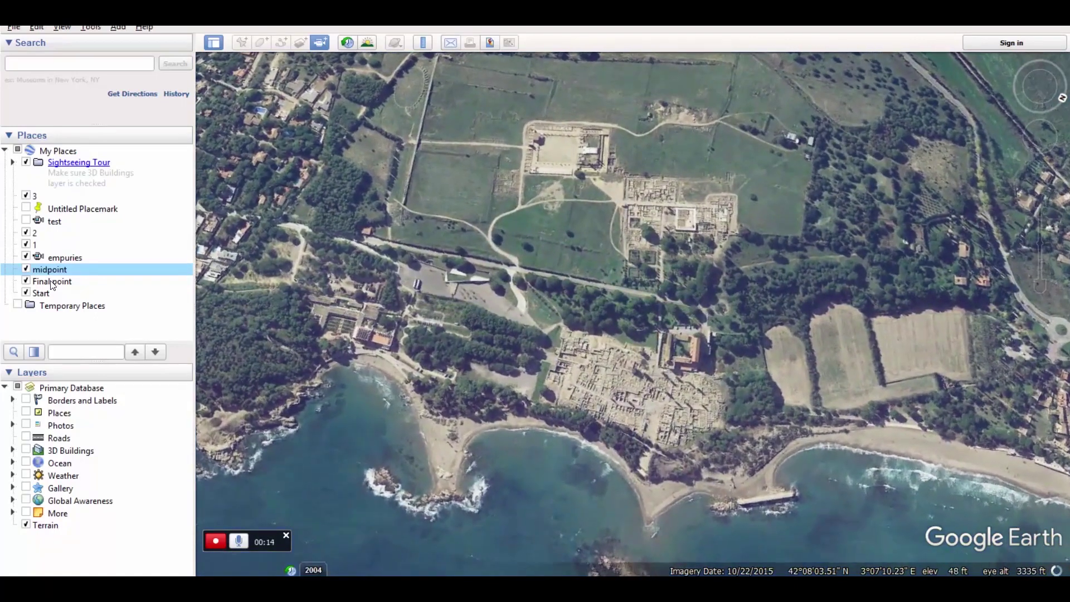
pyautogui.doubleClick(53, 282)
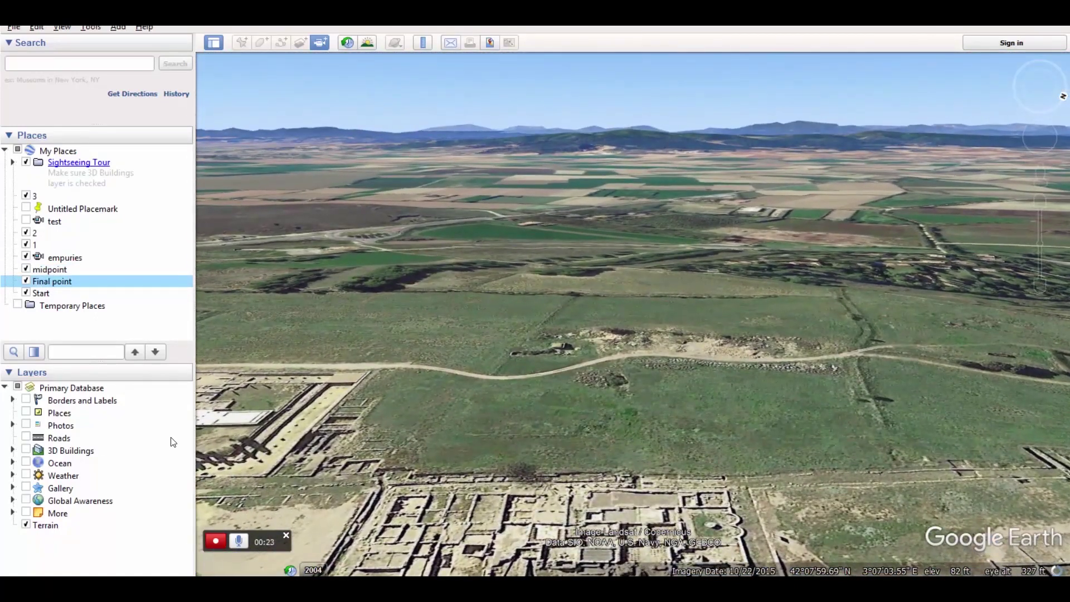
pyautogui.click(216, 540)
# Step: Save the recorded tour under the name Transtion Start
pyautogui.click(425, 540)
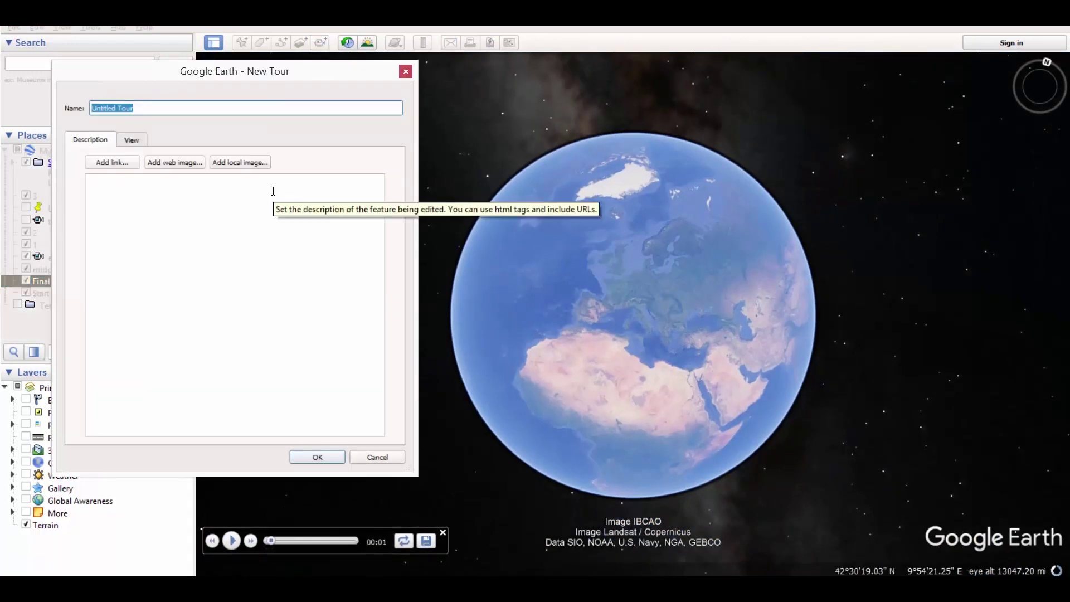
pyautogui.write('Transtion Start')
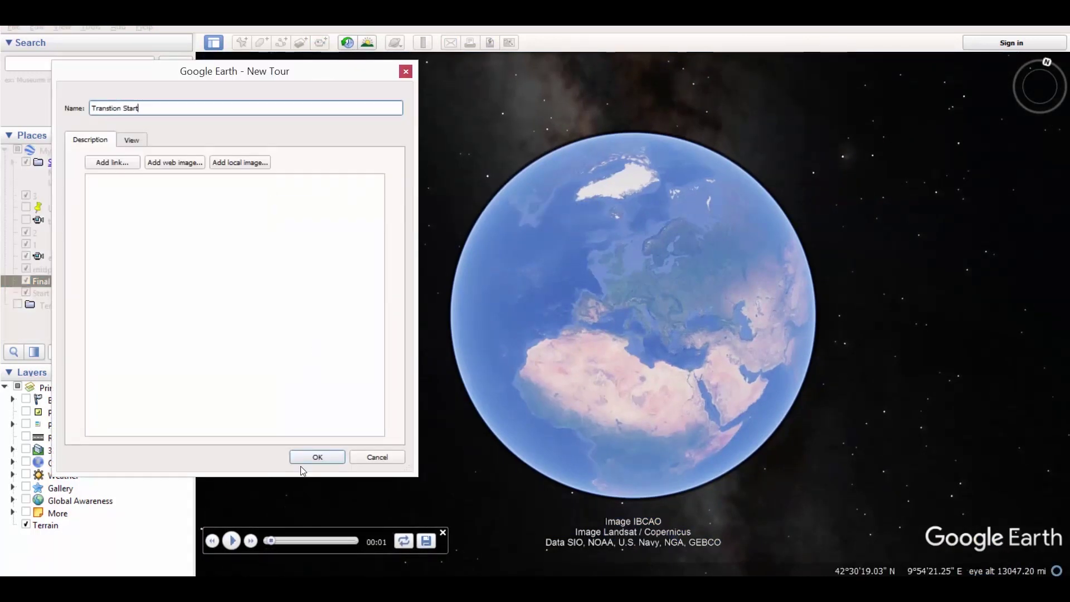
pyautogui.click(301, 460)
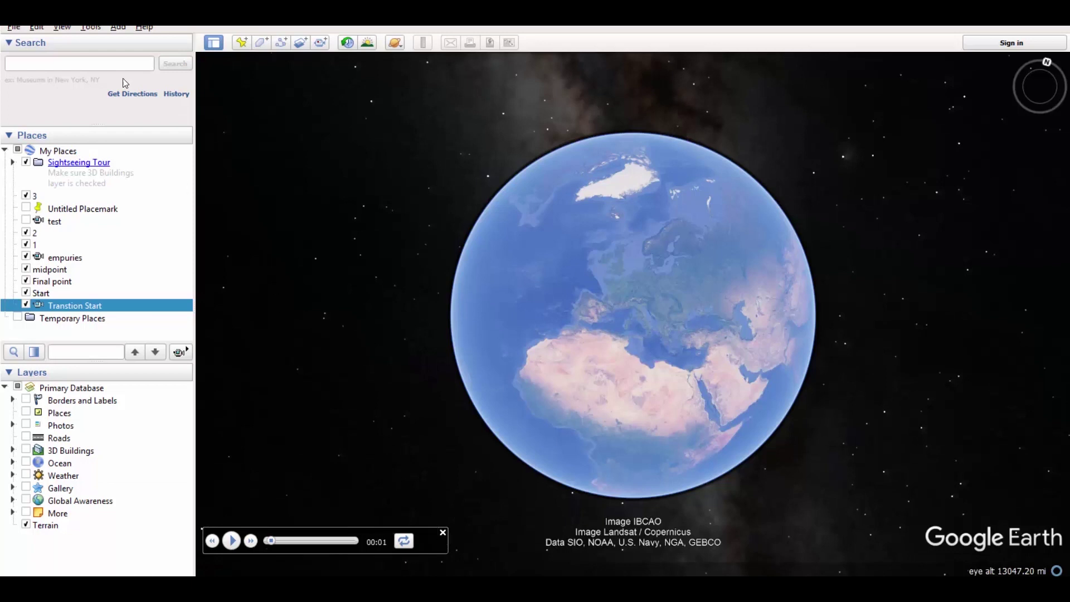
# Step: Close the tour player and open Movie Maker for exporting the saved tour
pyautogui.click(87, 28)
pyautogui.click(87, 28)
pyautogui.click(442, 533)
pyautogui.click(91, 28)
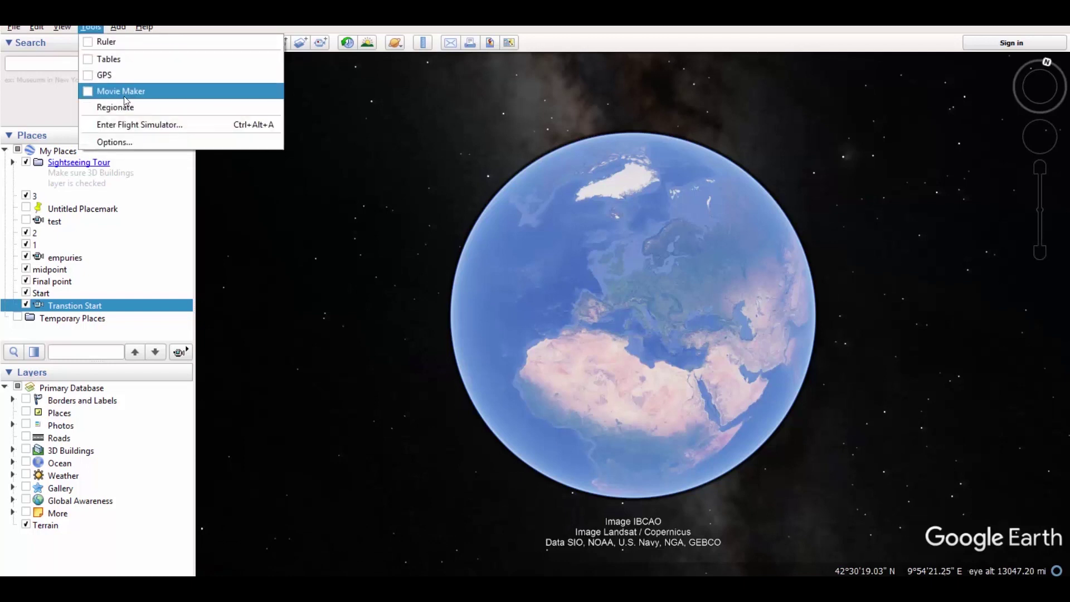
pyautogui.click(121, 92)
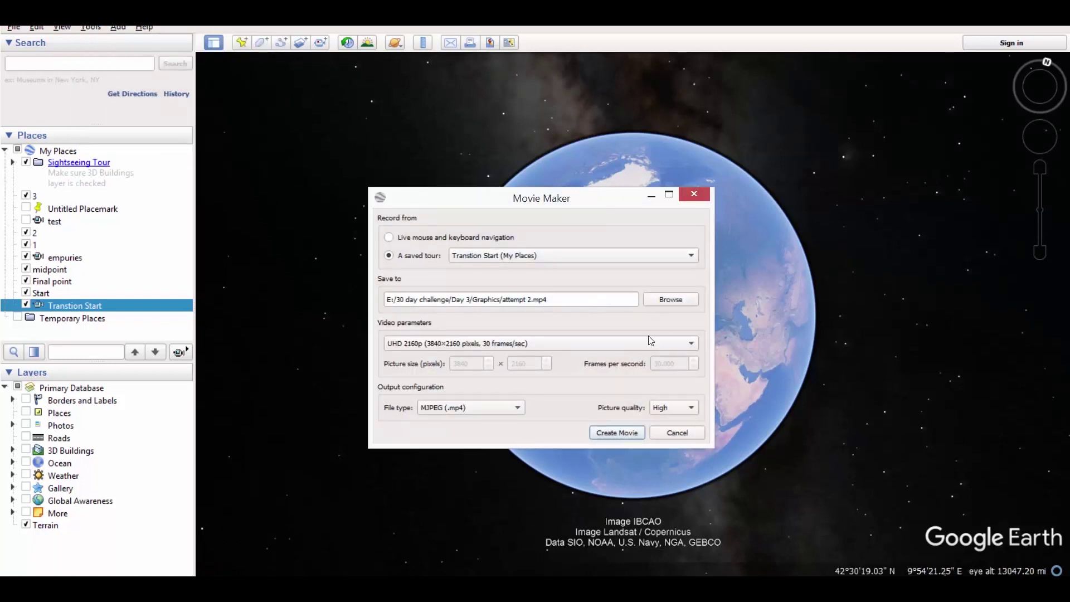
# Step: Keep the UHD 2160p (3840×2160 pixels, 30 frames/sec) preset and create the movie from the saved Transtion Start tour
pyautogui.click(634, 345)
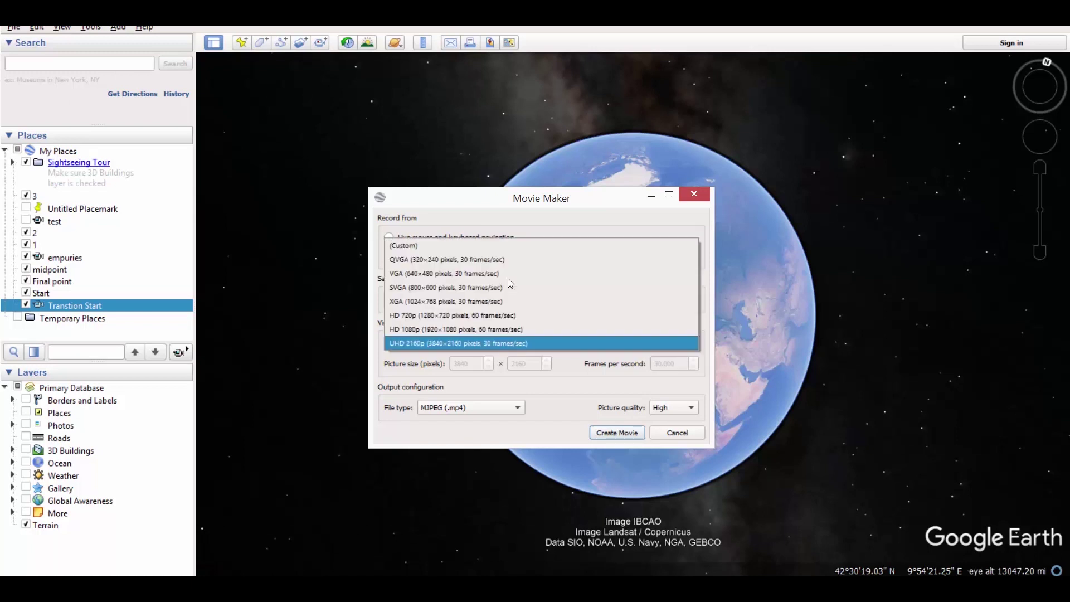
pyautogui.press('Escape')
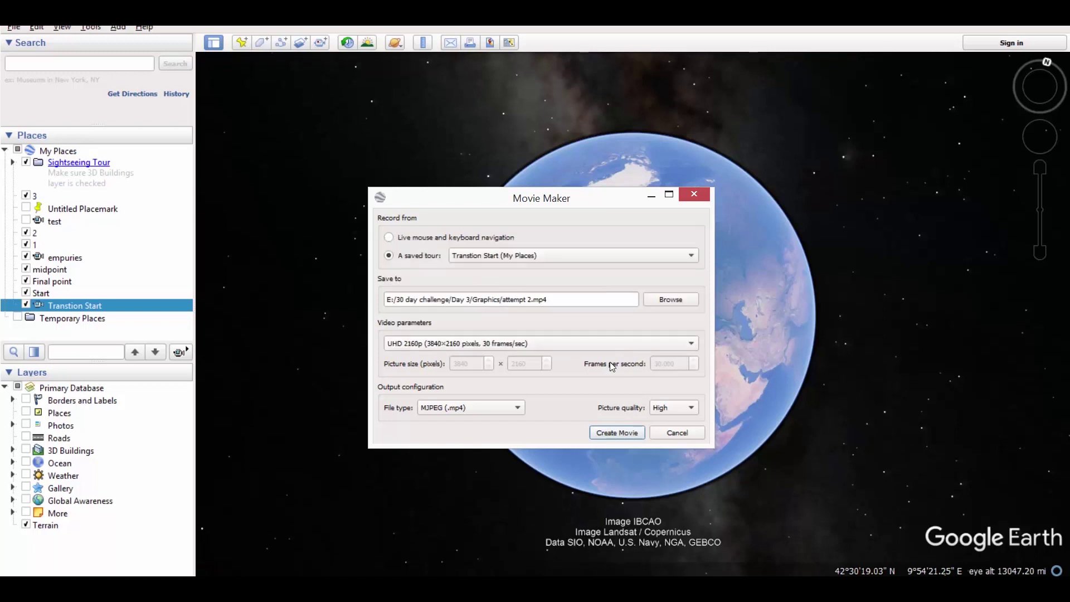
pyautogui.click(624, 439)
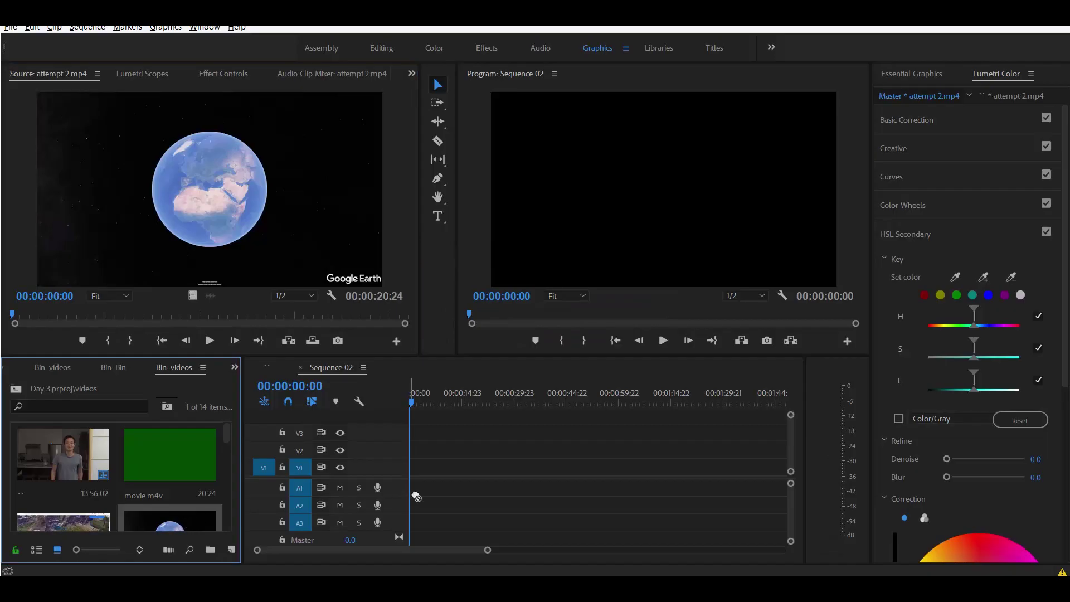
# Step: Switch to Premiere Pro and place attempt 2.mp4 at the start of V1 in Sequence 02, keeping the existing sequence settings
pyautogui.moveTo(170, 518); pyautogui.dragTo(398, 472)
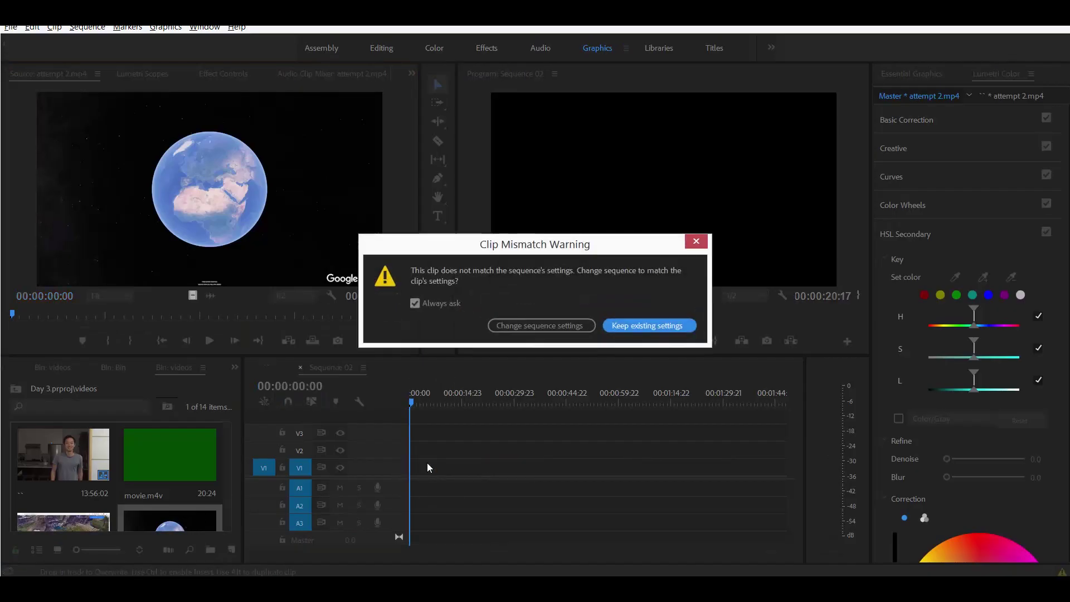
pyautogui.click(627, 325)
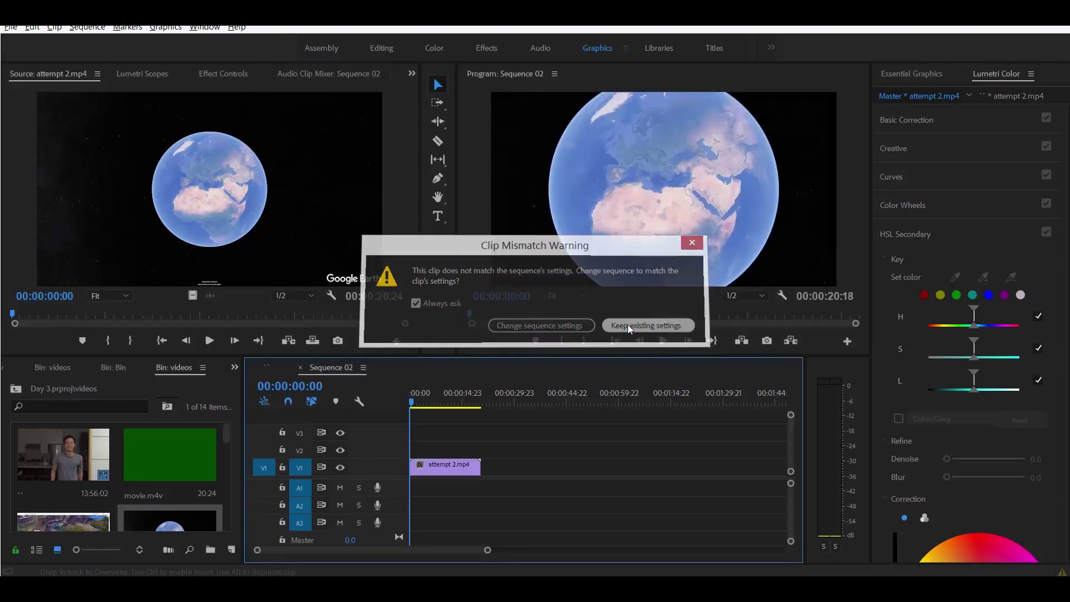
# Step: Scale attempt 2.mp4 to the frame size, enlarge its Scale to 115, and play the sequence
pyautogui.rightClick(458, 471)
pyautogui.click(507, 438)
pyautogui.click(238, 80)
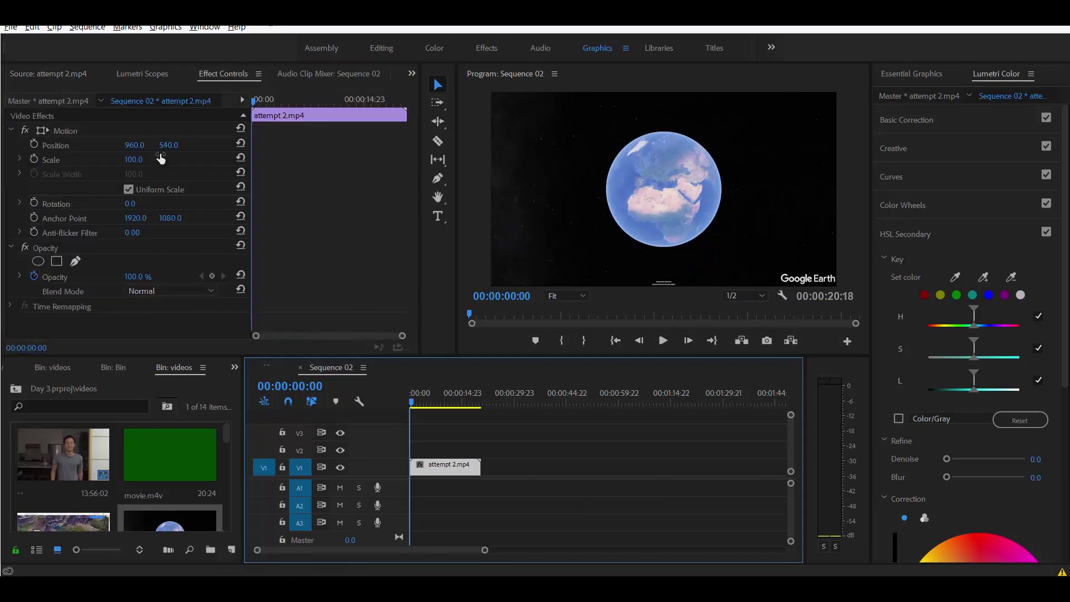
pyautogui.click(132, 159)
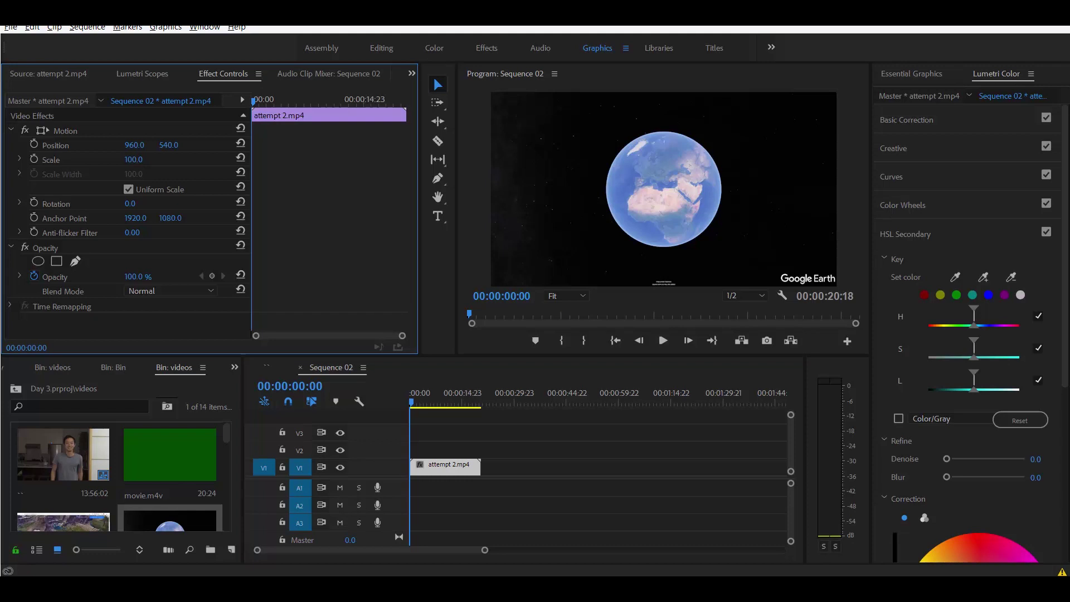
pyautogui.moveTo(132, 159); pyautogui.dragTo(139, 159)
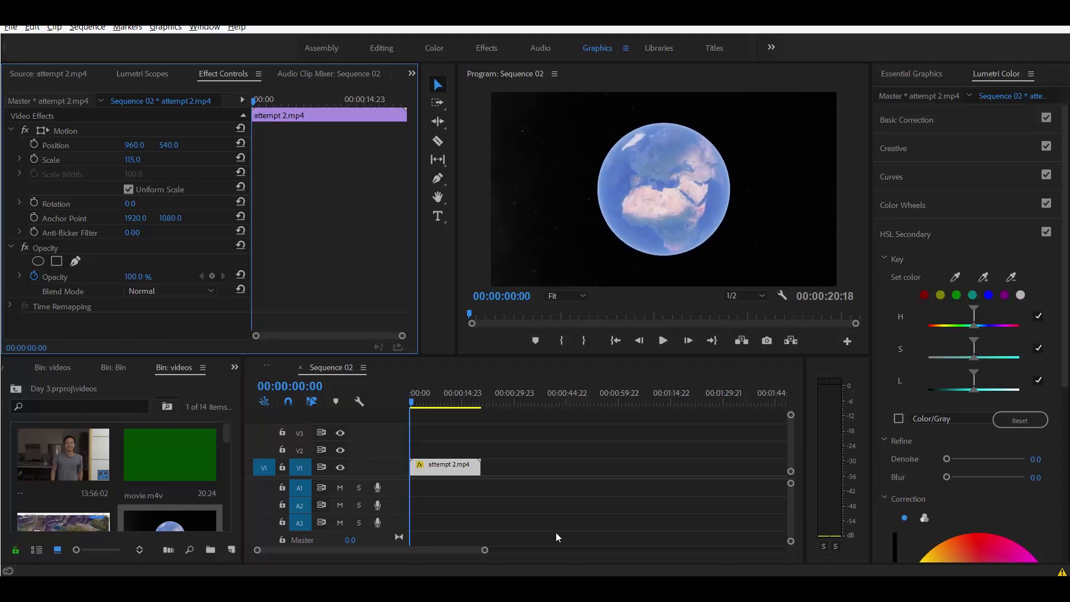
pyautogui.press('space')
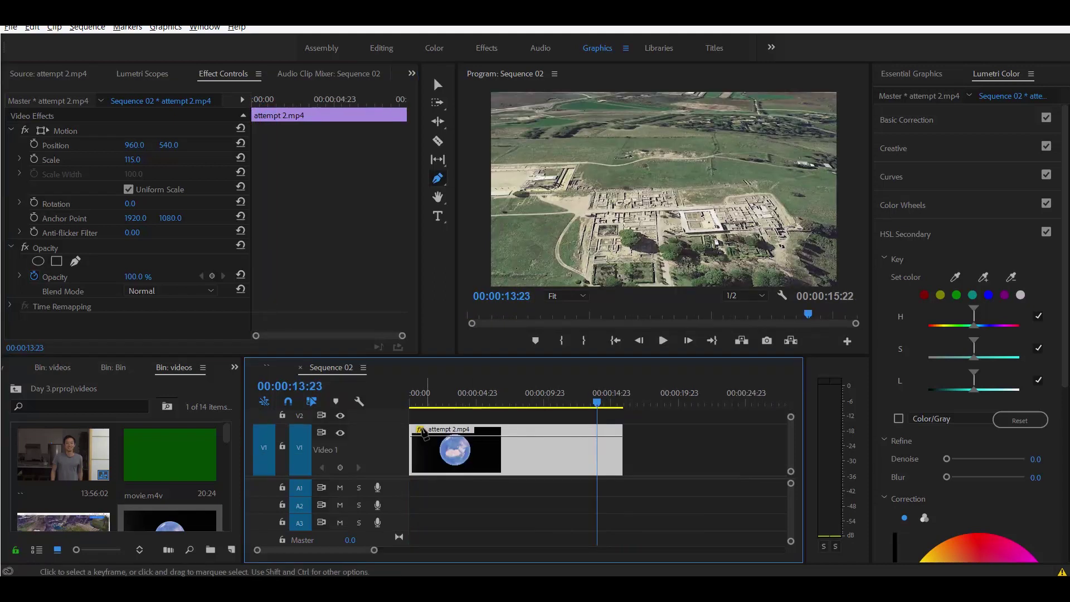
# Step: Show the Time Remapping Speed line on attempt 2.mp4 and add a speed keyframe at 00:00:13:23
pyautogui.rightClick(421, 432)
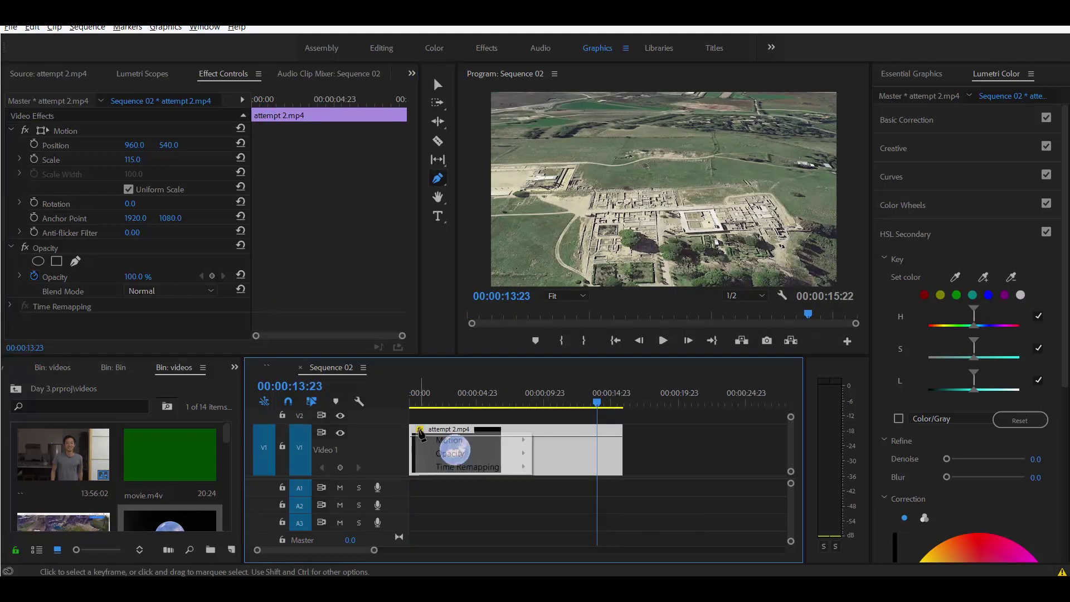
pyautogui.moveTo(496, 467)
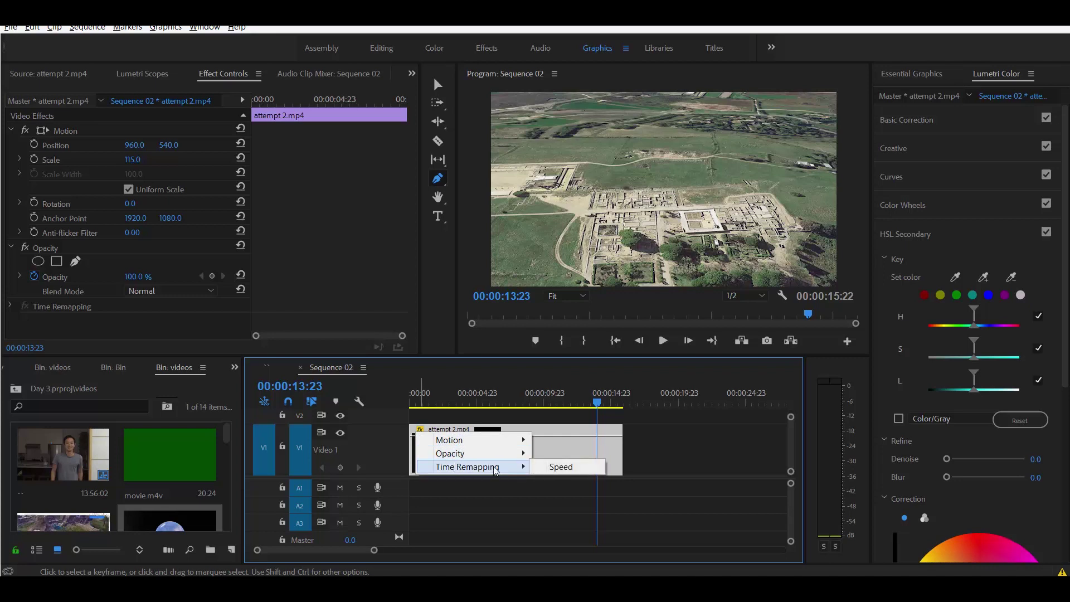
pyautogui.click(561, 466)
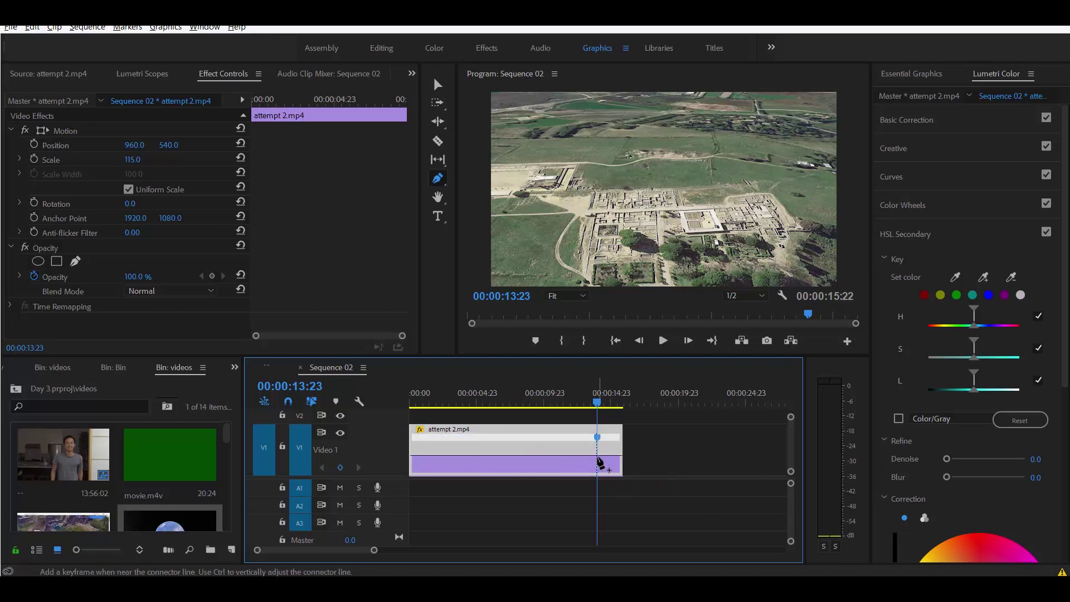
# Step: Raise the clip's speed after the 00:00:13:23 keyframe to about 472%
pyautogui.keyDown('alt'); pyautogui.scroll(3, 607, 459); pyautogui.keyUp('alt')
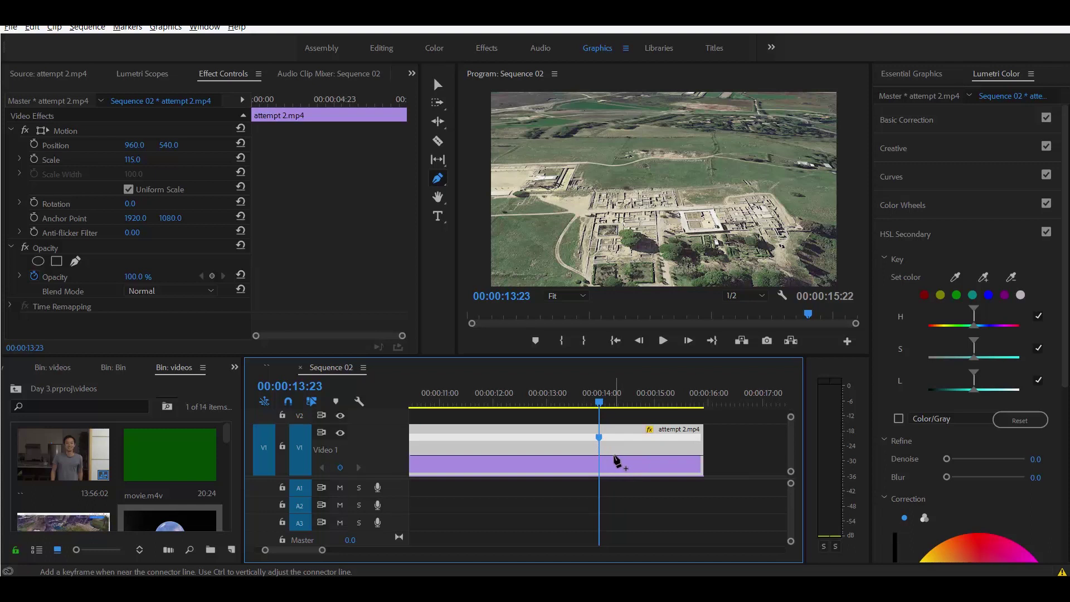
pyautogui.press('v')
pyautogui.moveTo(635, 455); pyautogui.dragTo(636, 441)
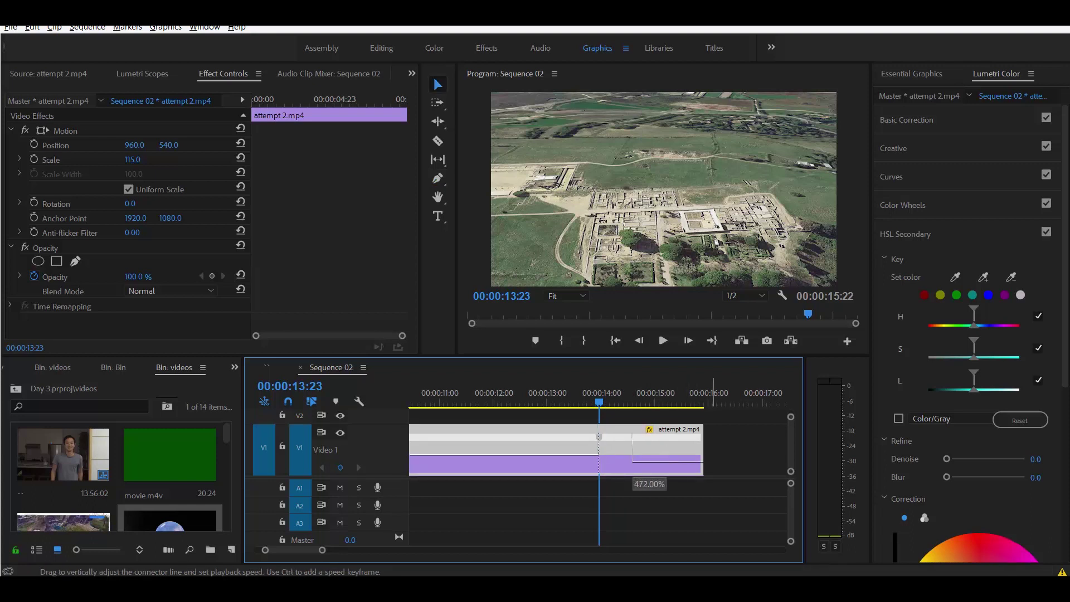
pyautogui.moveTo(635, 246); pyautogui.dragTo(635, 243)
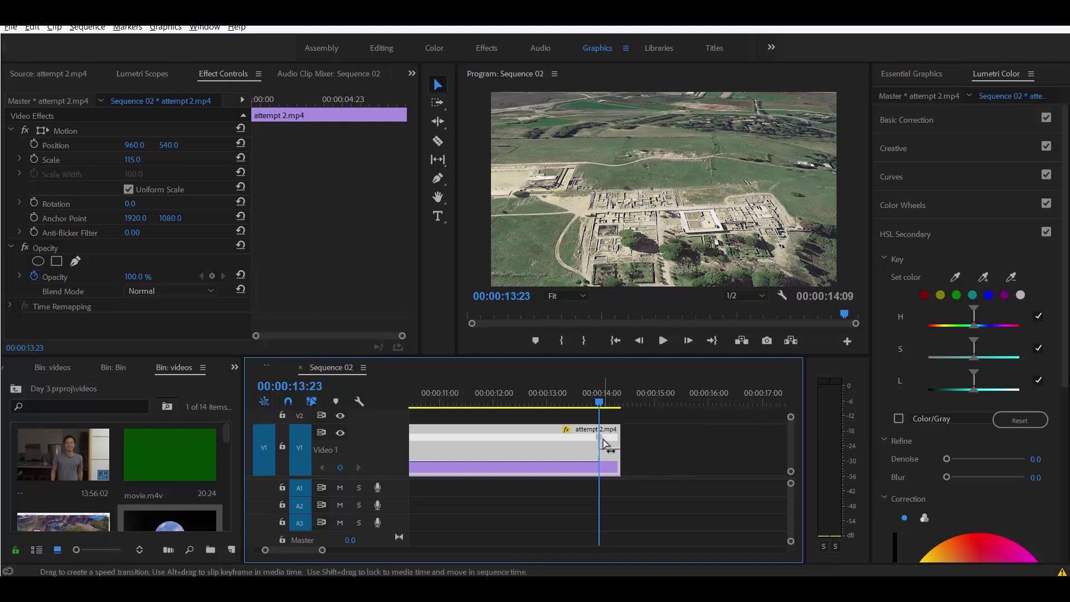
# Step: Split the speed keyframe into a gradual speed ramp and play the transition into the Demo Reel clip
pyautogui.press('=')
pyautogui.press('=')
pyautogui.press('=')
pyautogui.moveTo(603, 438); pyautogui.dragTo(760, 437)
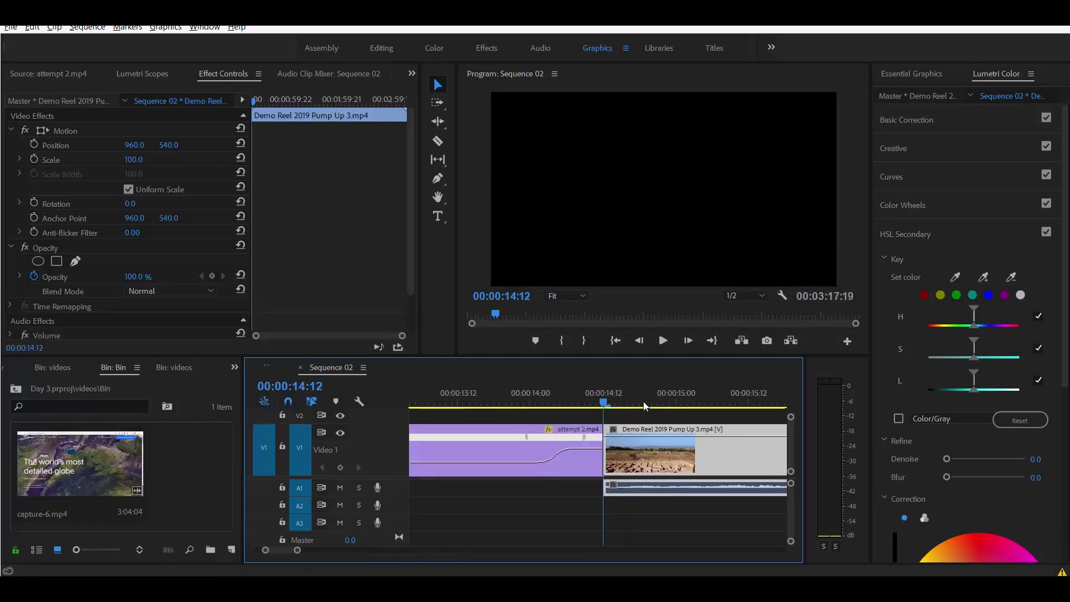
pyautogui.click(580, 400)
pyautogui.press('space')
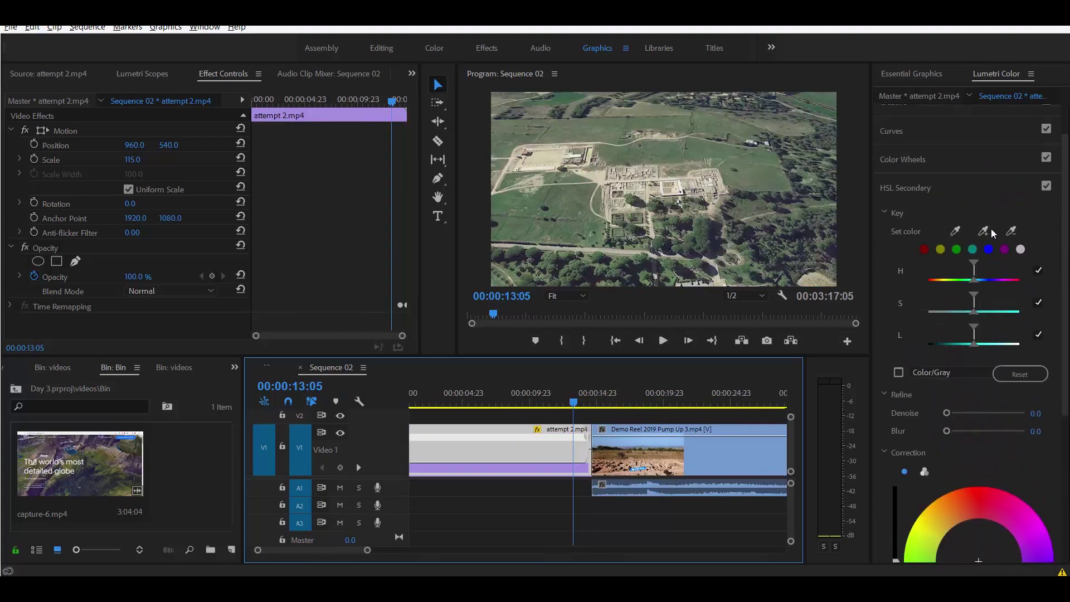
# Step: Sample the green fields as the HSL Secondary key on attempt 2.mp4 and widen its hue, saturation and lightness ranges
pyautogui.click(984, 231)
pyautogui.click(588, 196)
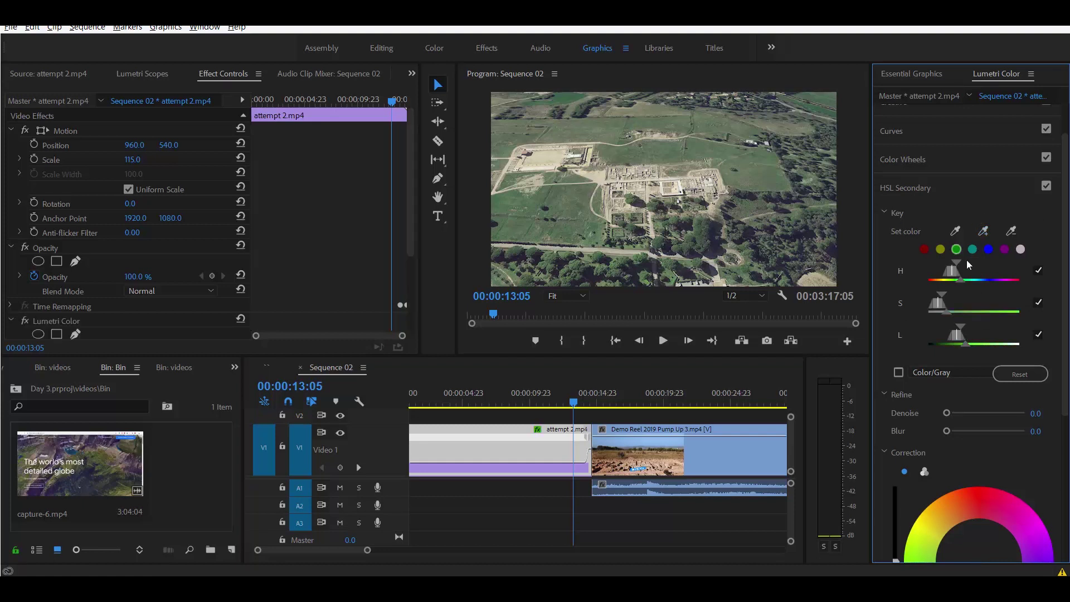
pyautogui.moveTo(962, 277); pyautogui.dragTo(984, 278)
pyautogui.moveTo(948, 312); pyautogui.dragTo(985, 343)
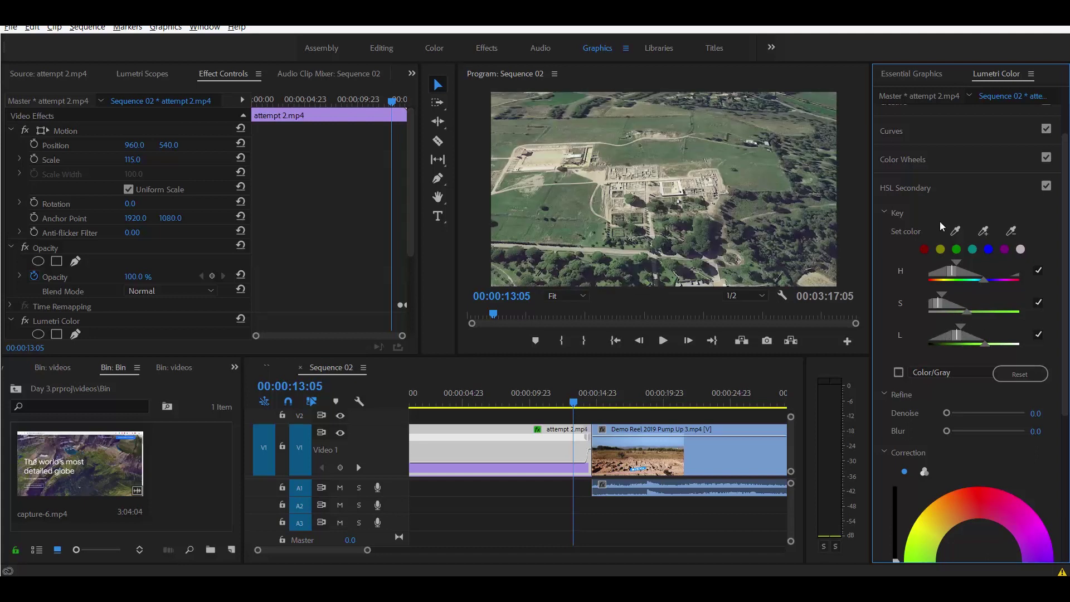
# Step: Set the HSL Secondary correction's Temperature to 61.1 and Tint to 13.3
pyautogui.scroll(-5, 964, 439)
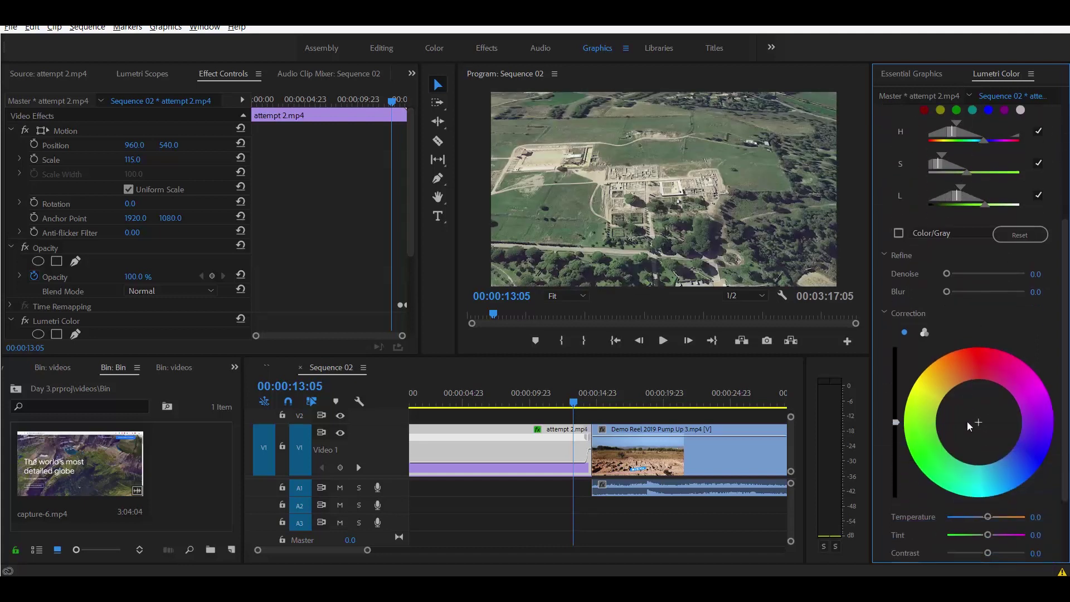
pyautogui.moveTo(986, 476)
pyautogui.mouseDown()
pyautogui.moveTo(1010, 477)
pyautogui.moveTo(991, 493)
pyautogui.mouseUp()
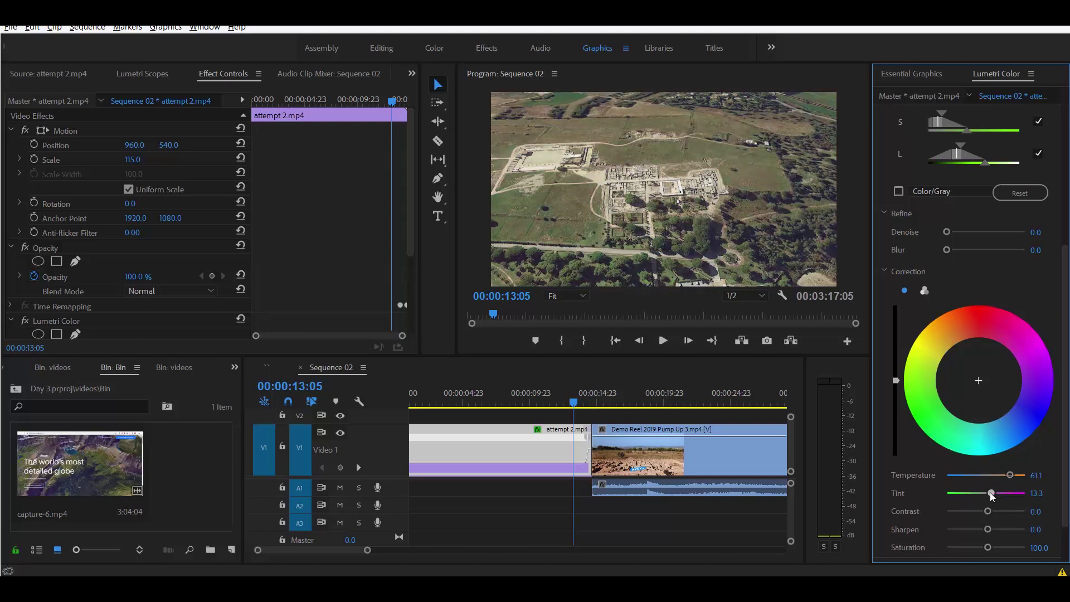